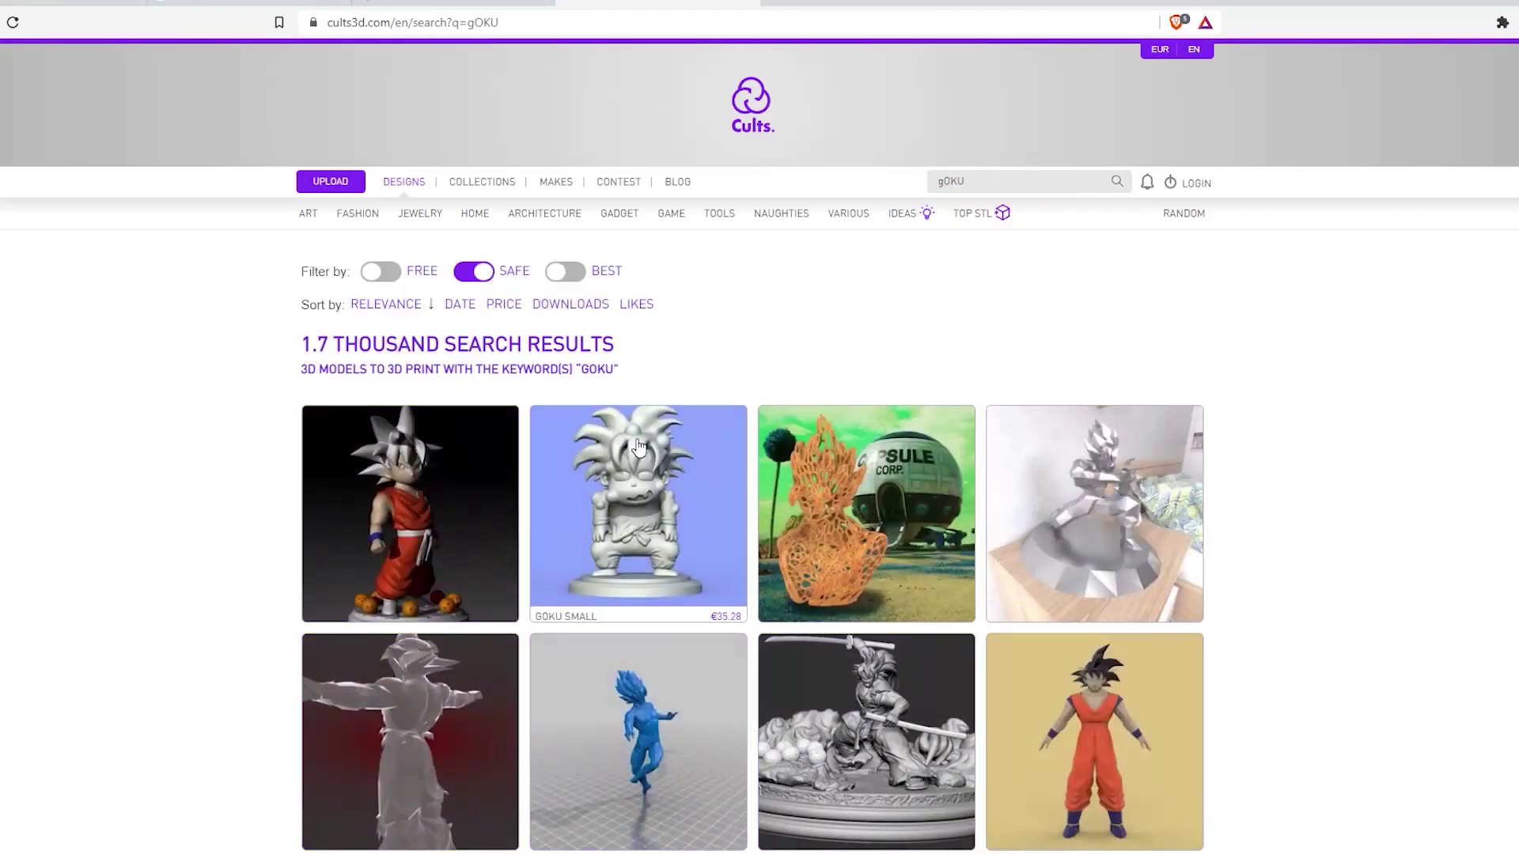
# Scroll down through the Sketchfab Goku model search results.
pyautogui.scroll(-5, 1012, 184)
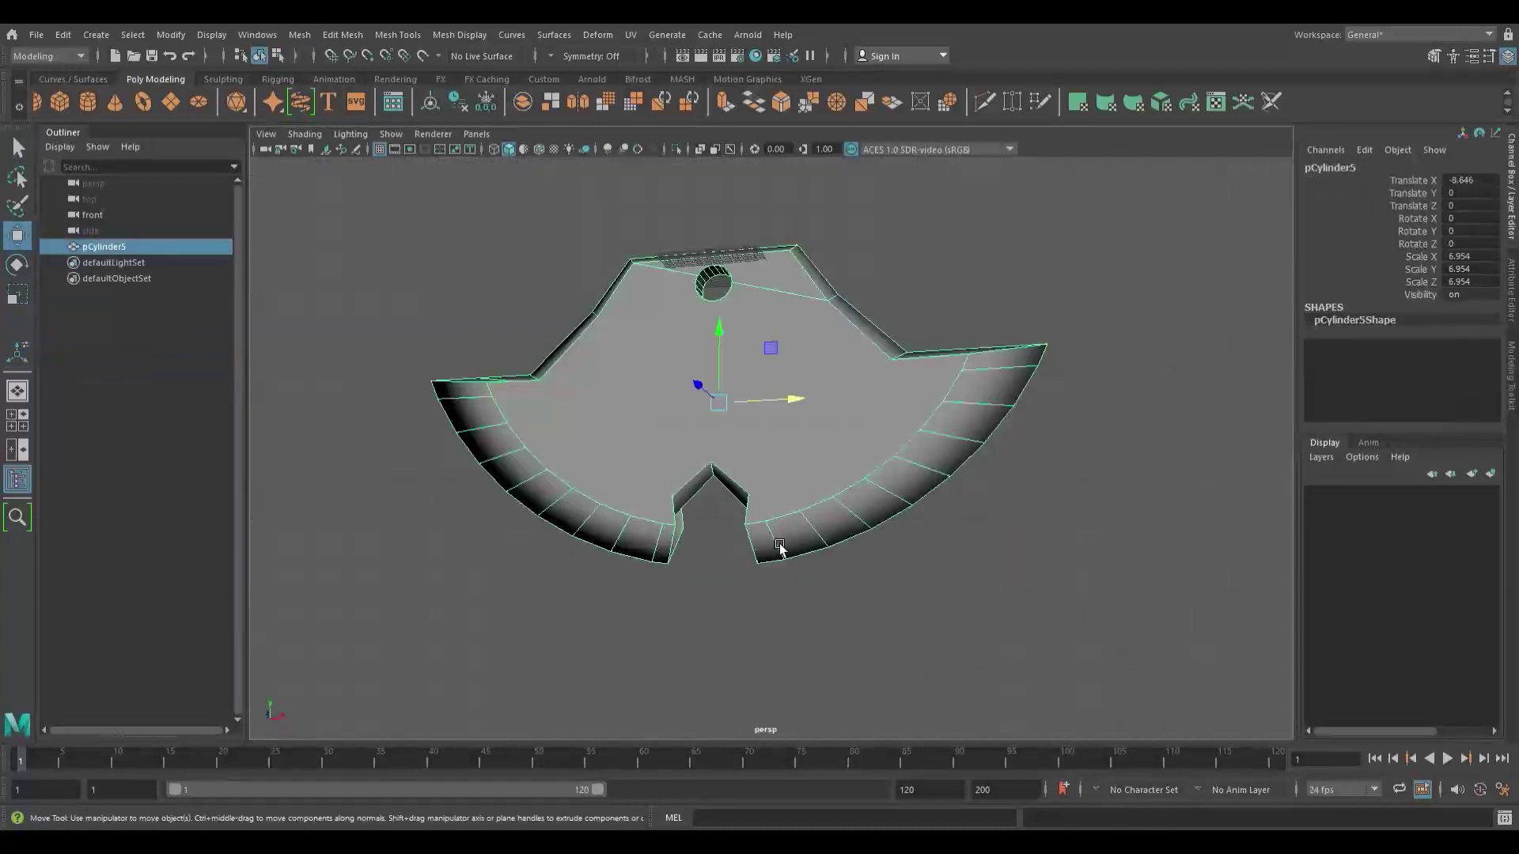
# Orbit and zoom the Maya persp viewport to inspect the notched blade with its top hole.
pyautogui.scroll(3, 942, 522)
pyautogui.keyDown('alt'); pyautogui.moveTo(942, 522); pyautogui.dragTo(829, 454); pyautogui.keyUp('alt')
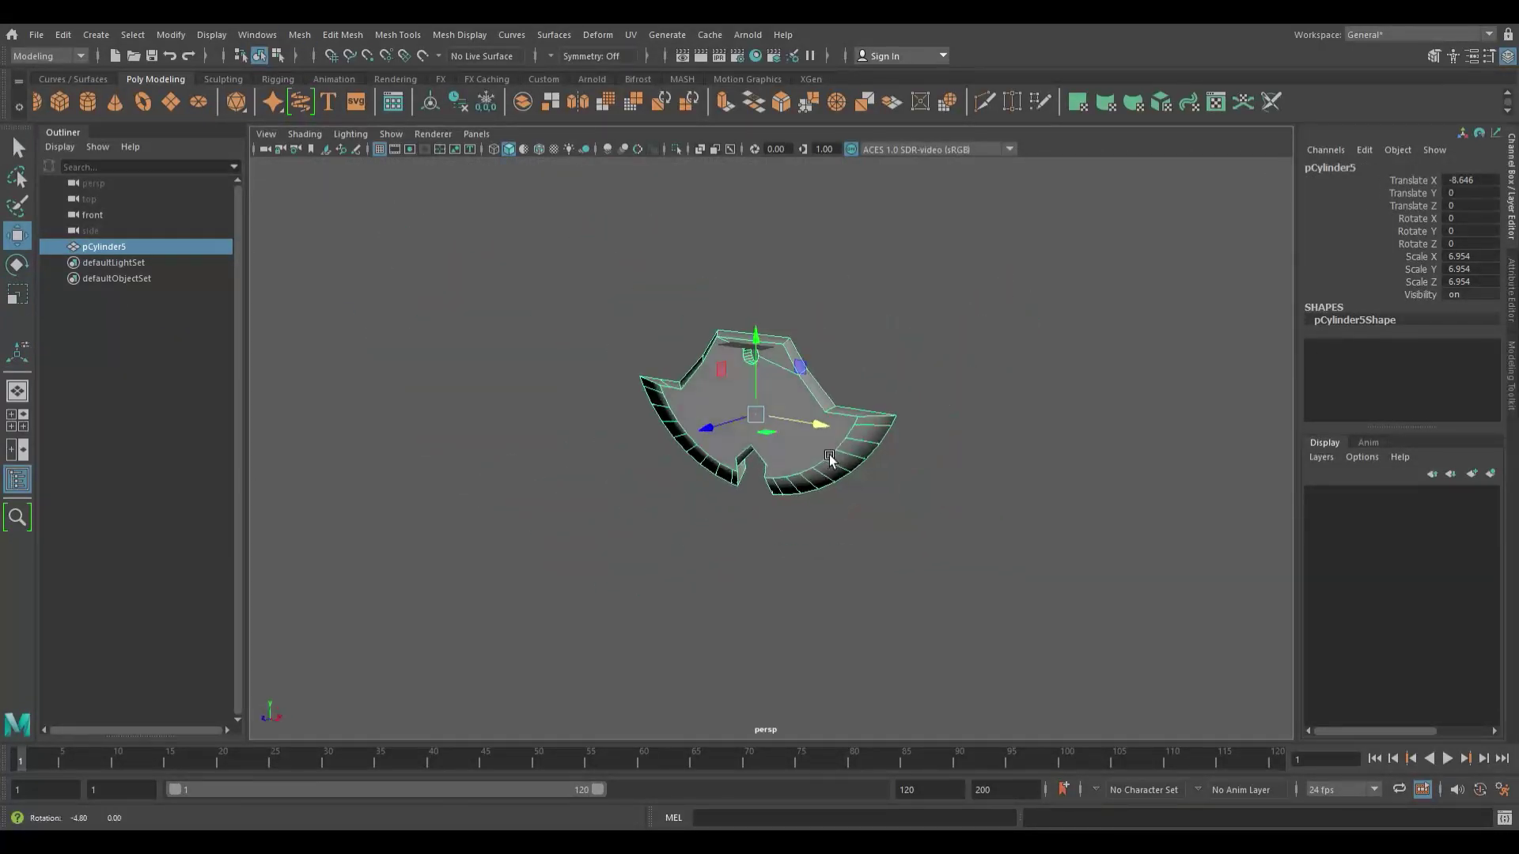
pyautogui.scroll(4, 835, 431)
pyautogui.scroll(-5, 846, 475)
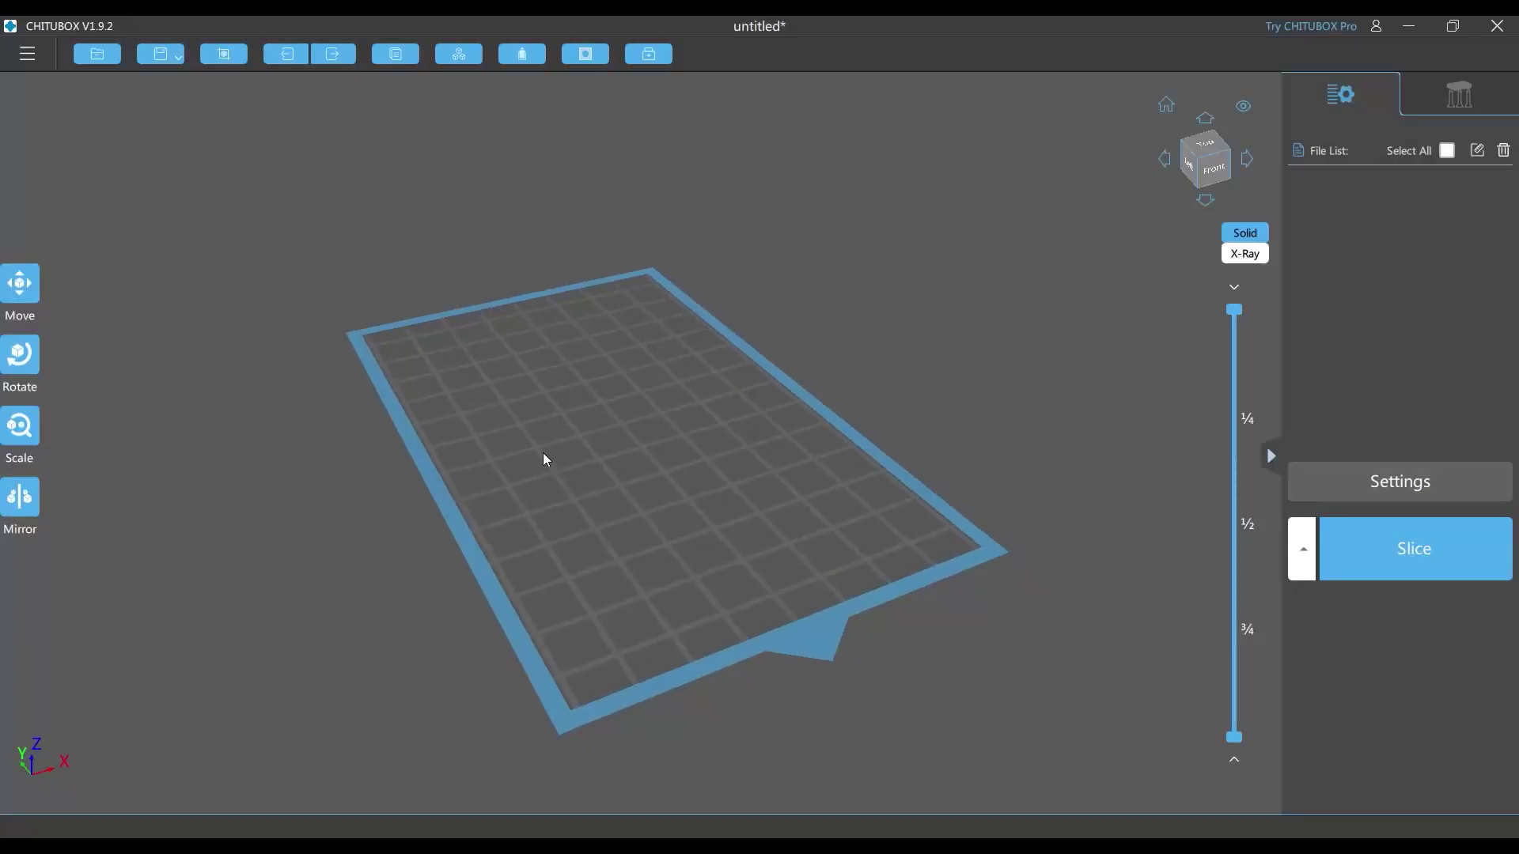
# Import blade.stl onto the empty CHITUBOX build plate.
pyautogui.click(1411, 488)
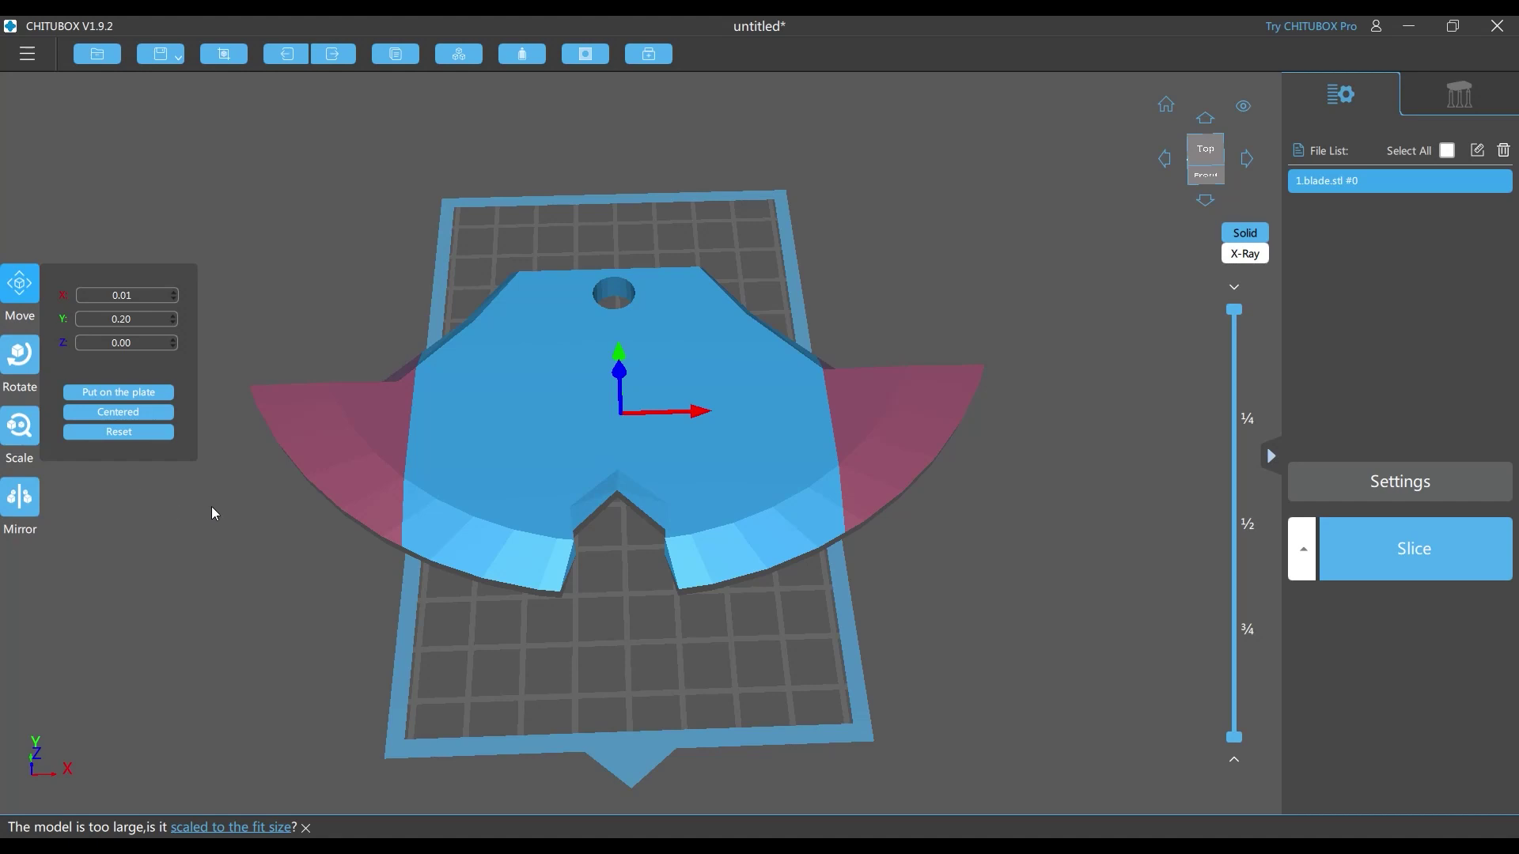
pyautogui.click(29, 439)
# Shrink the blade to about 22.63%, comparing it against a ruler placed beside it.
pyautogui.moveTo(701, 413); pyautogui.dragTo(536, 420)
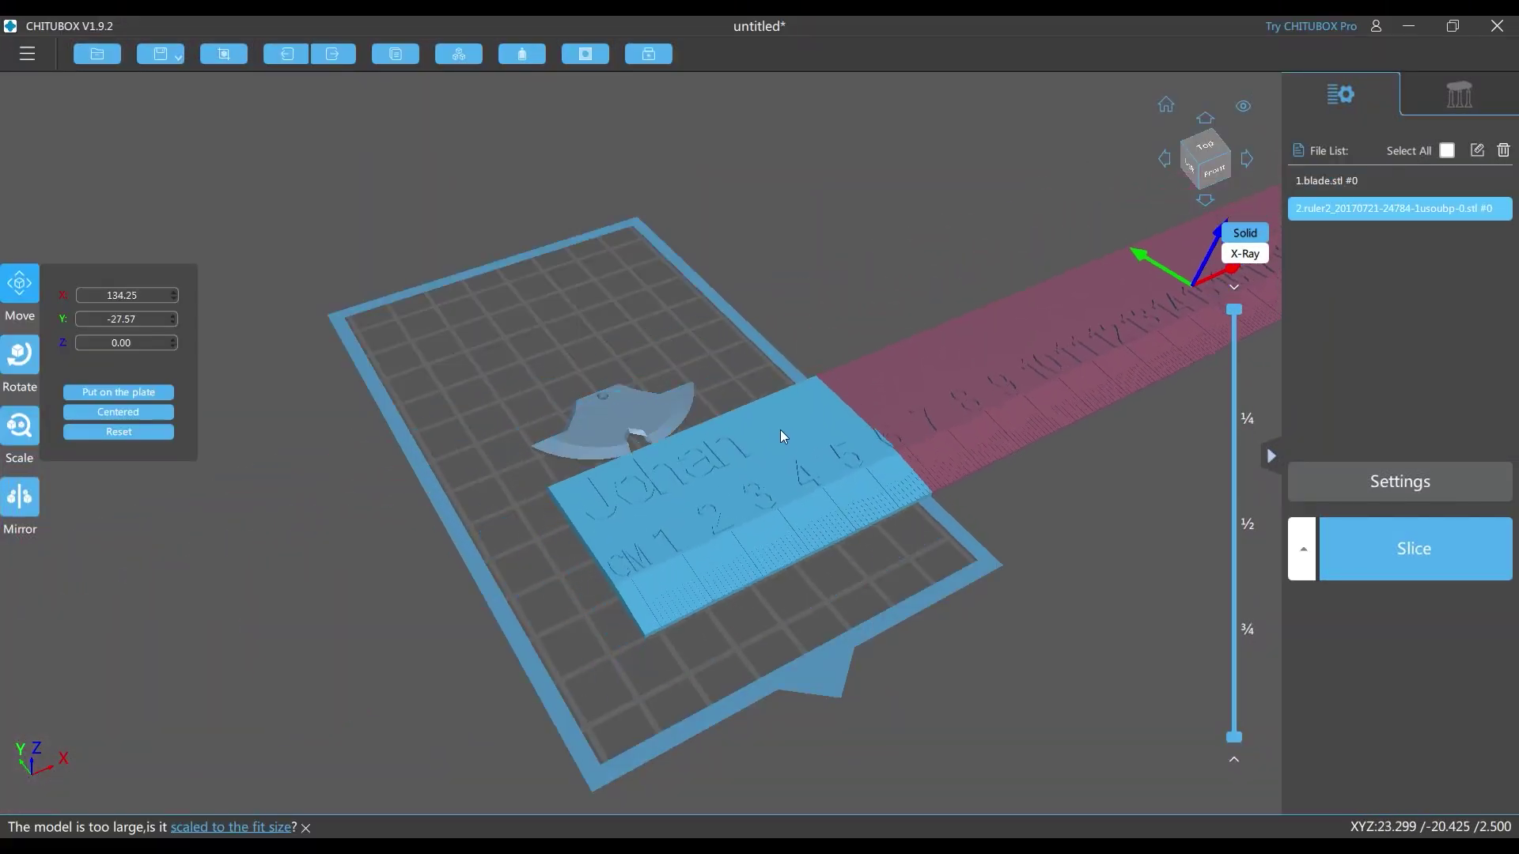
pyautogui.moveTo(780, 429); pyautogui.dragTo(644, 382)
pyautogui.scroll(5, 690, 456)
pyautogui.click(691, 458)
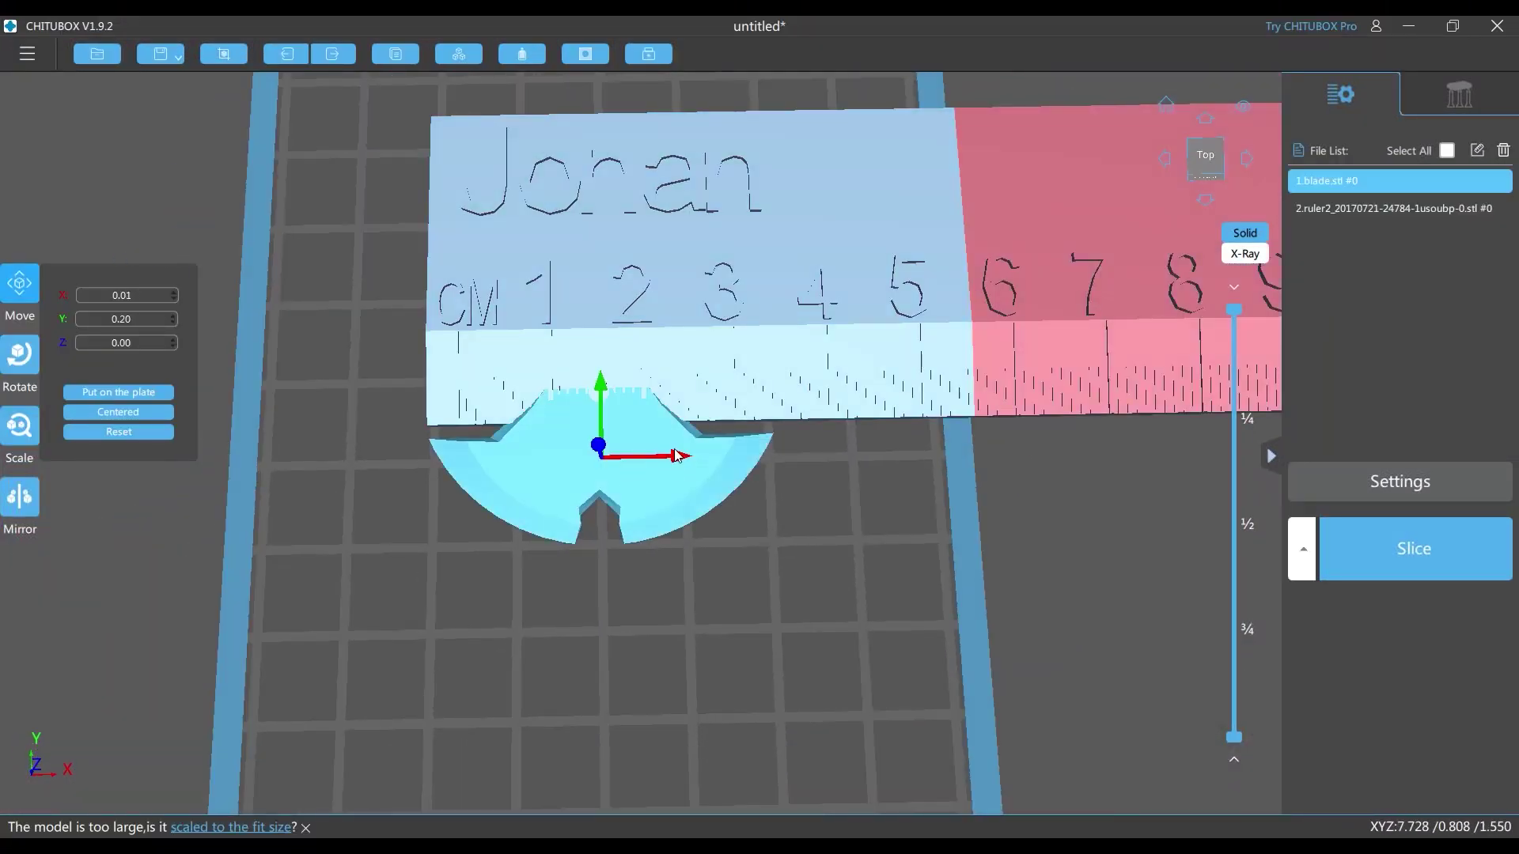
pyautogui.click(20, 427)
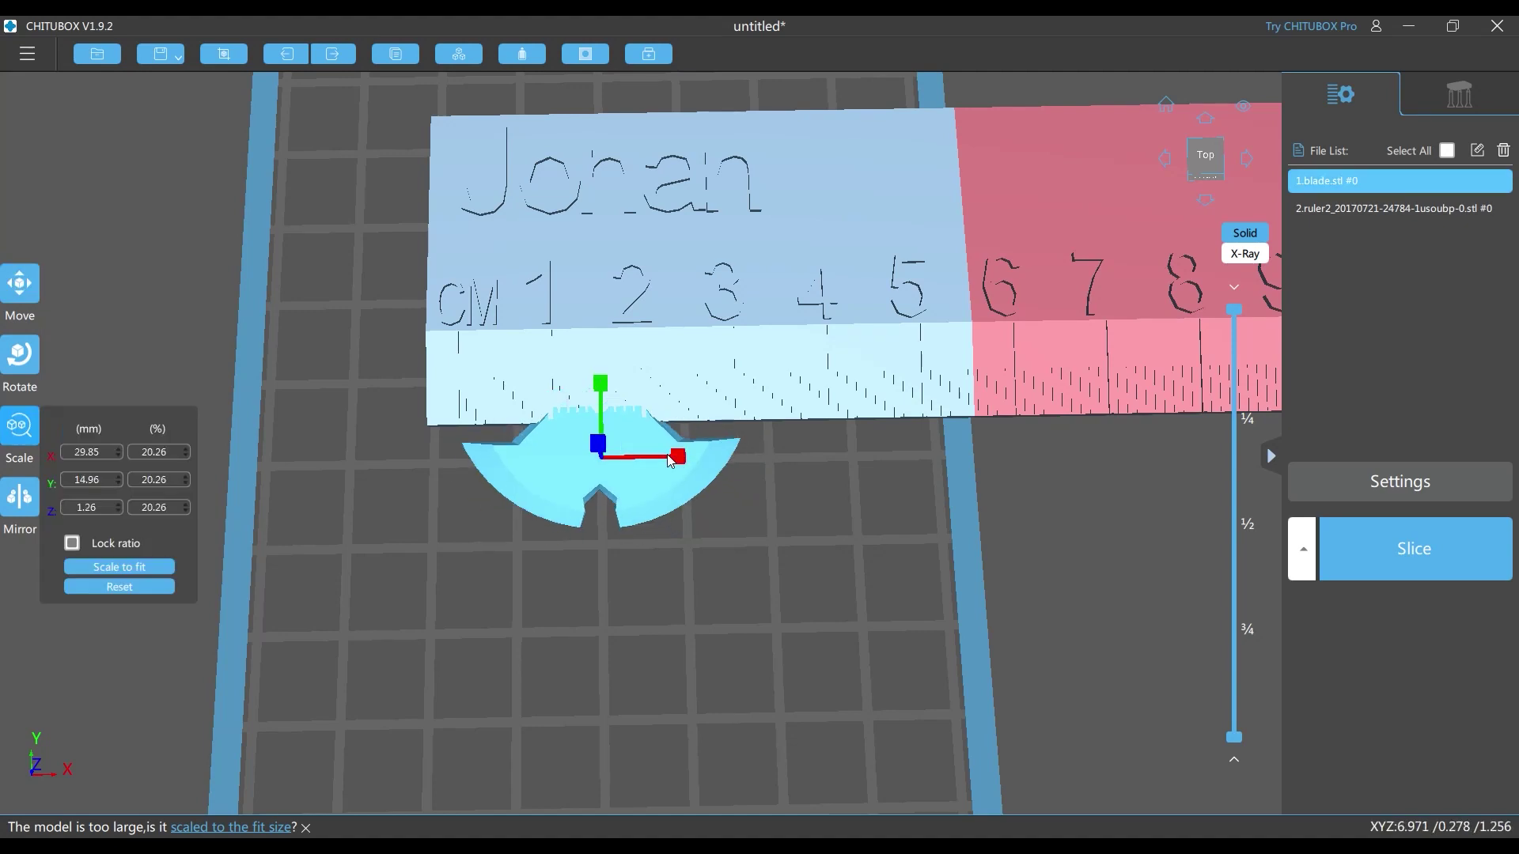
# Shift the blade left along X and delete the reference ruler.
pyautogui.click(20, 283)
pyautogui.moveTo(689, 458); pyautogui.dragTo(668, 461)
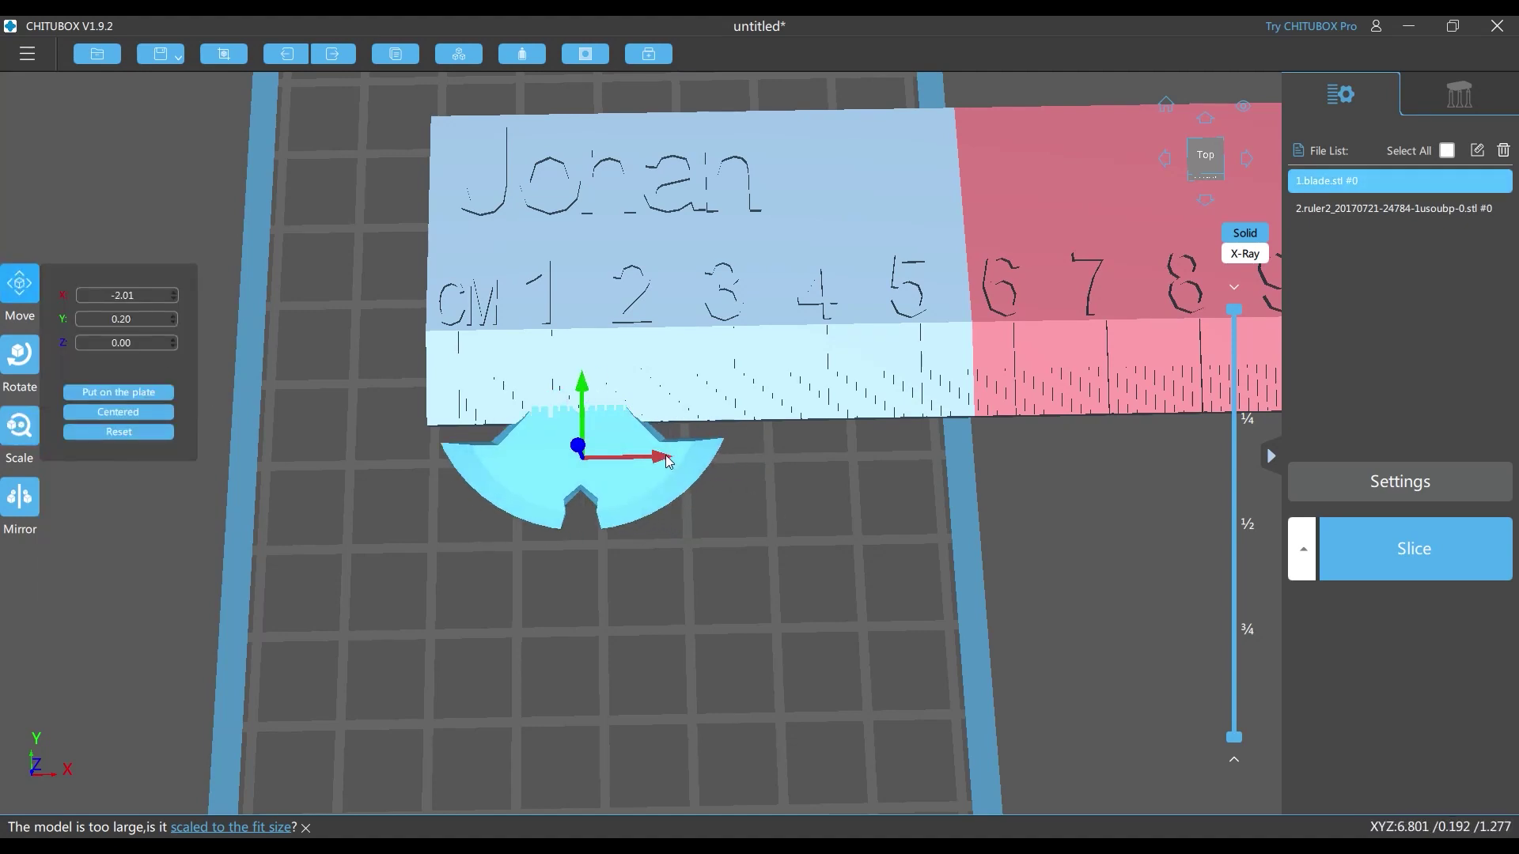
pyautogui.click(20, 427)
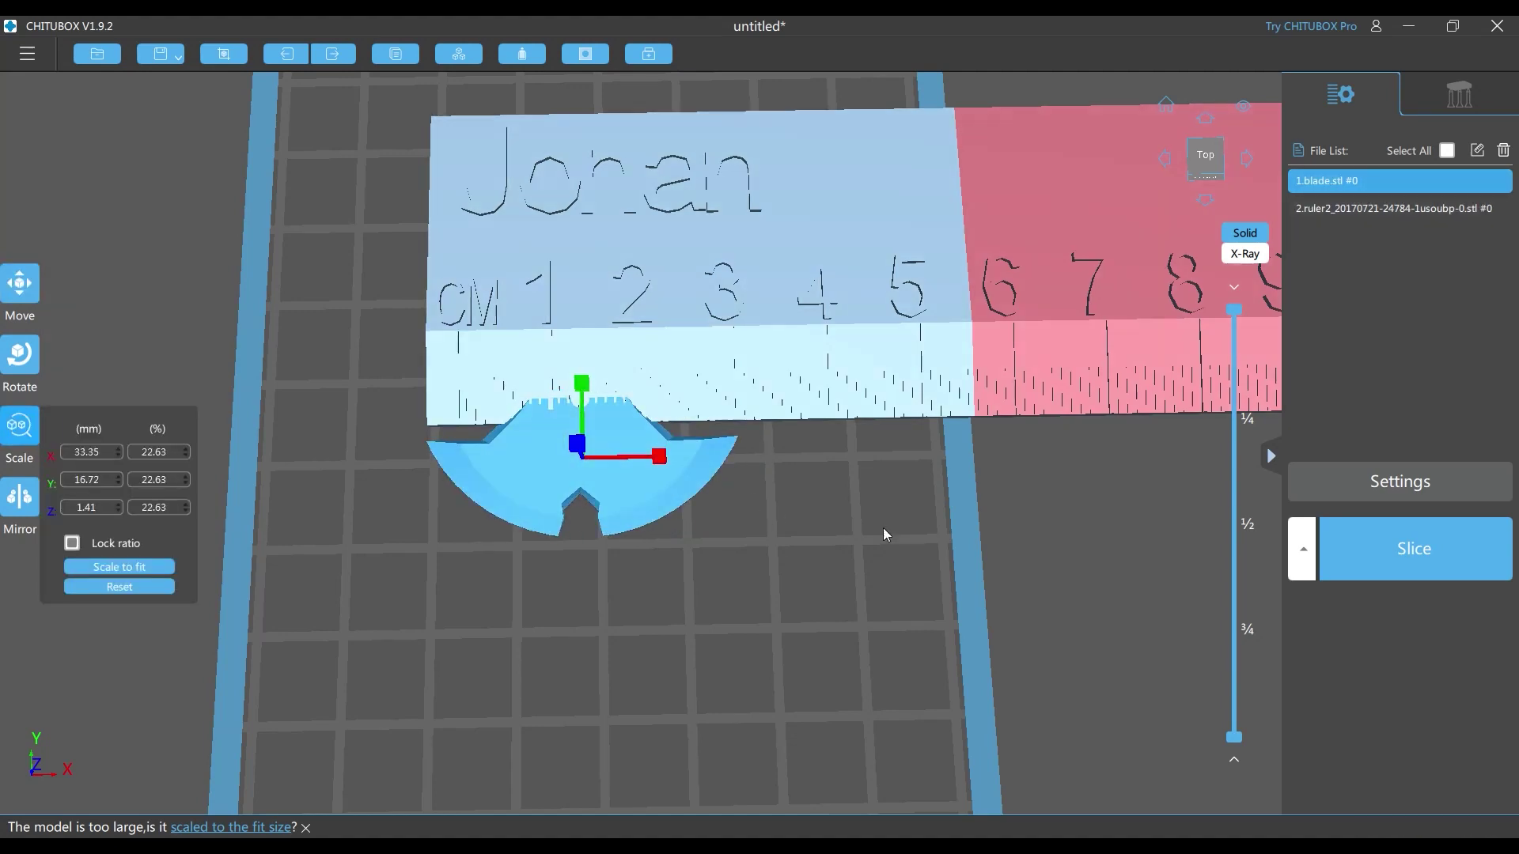
pyautogui.scroll(-3, 885, 532)
pyautogui.click(1005, 380)
pyautogui.press('Delete')
# Copy the blade and place the second blade beside the first.
pyautogui.click(396, 54)
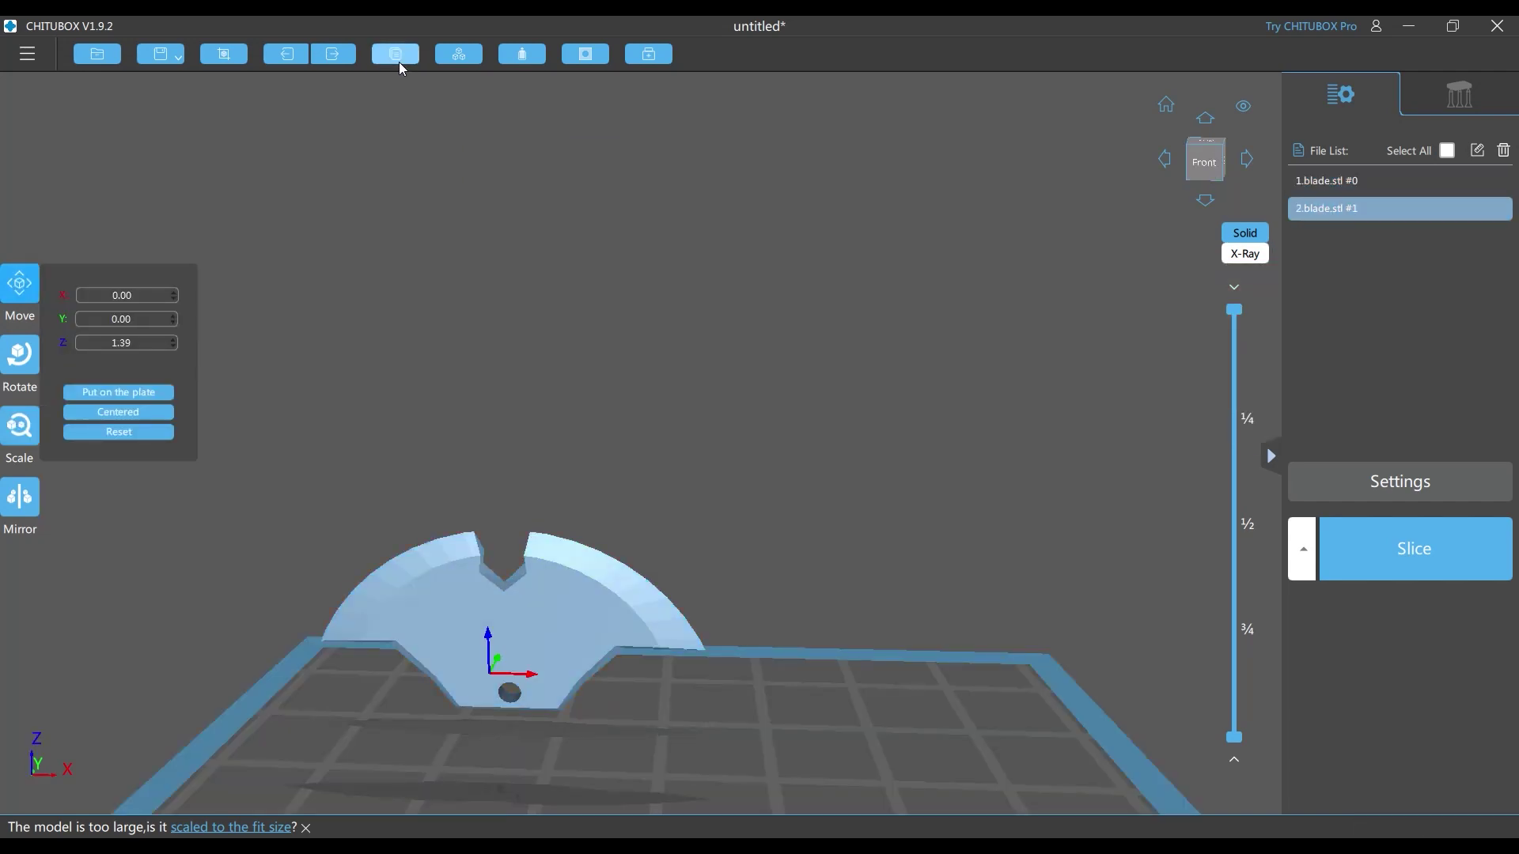
pyautogui.moveTo(539, 679); pyautogui.dragTo(976, 699)
pyautogui.moveTo(976, 699); pyautogui.dragTo(909, 752, button='right')
pyautogui.scroll(-5, 909, 752)
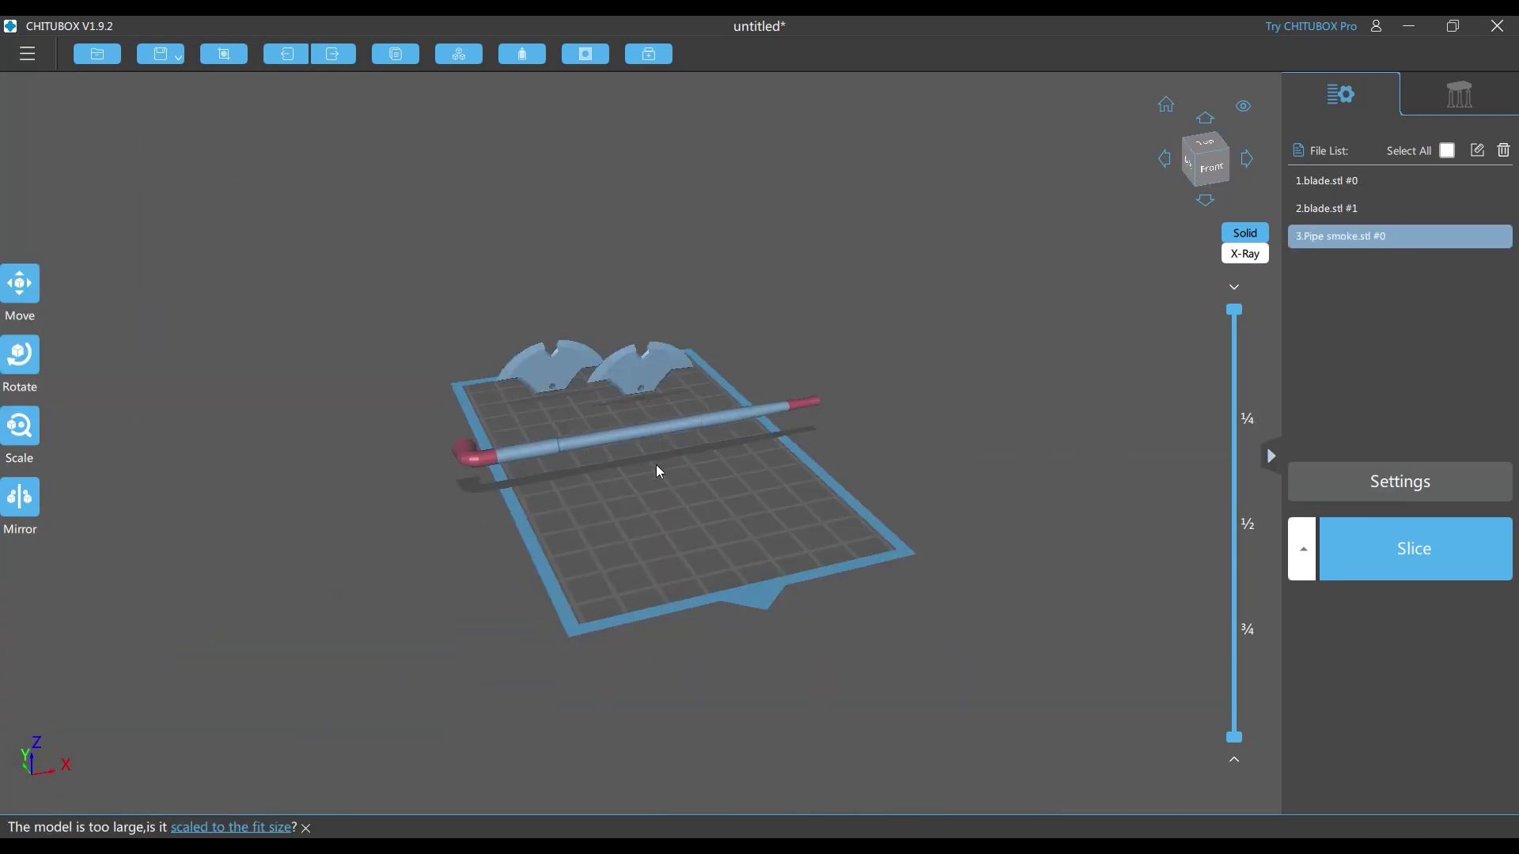
# Position the two Pipe smoke.stl copies along the left and right sides of the plate.
pyautogui.moveTo(658, 470); pyautogui.dragTo(643, 477)
pyautogui.moveTo(643, 477); pyautogui.dragTo(666, 516, button='right')
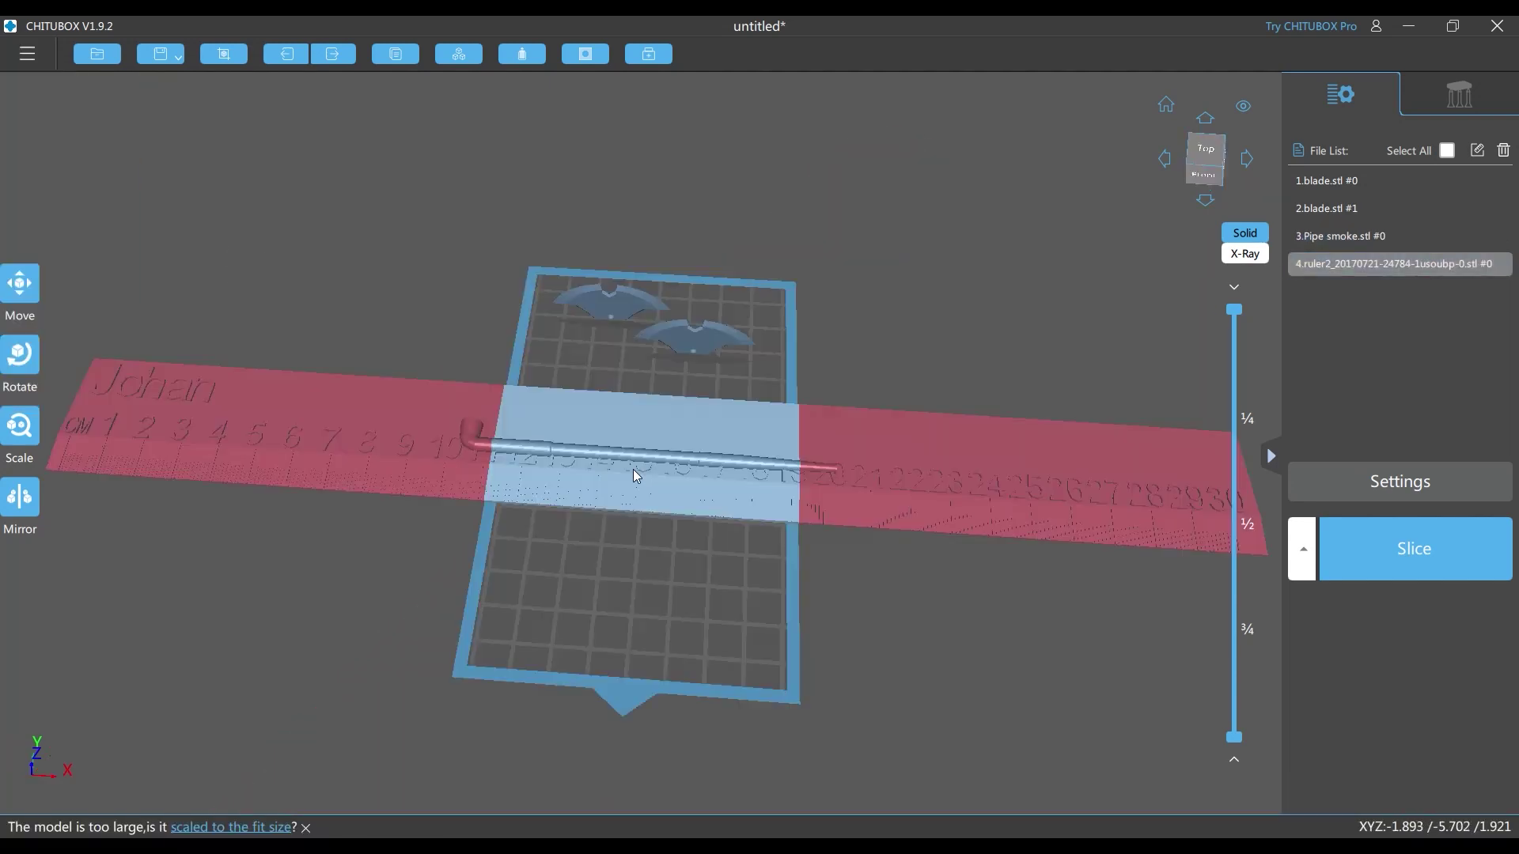
pyautogui.click(704, 423)
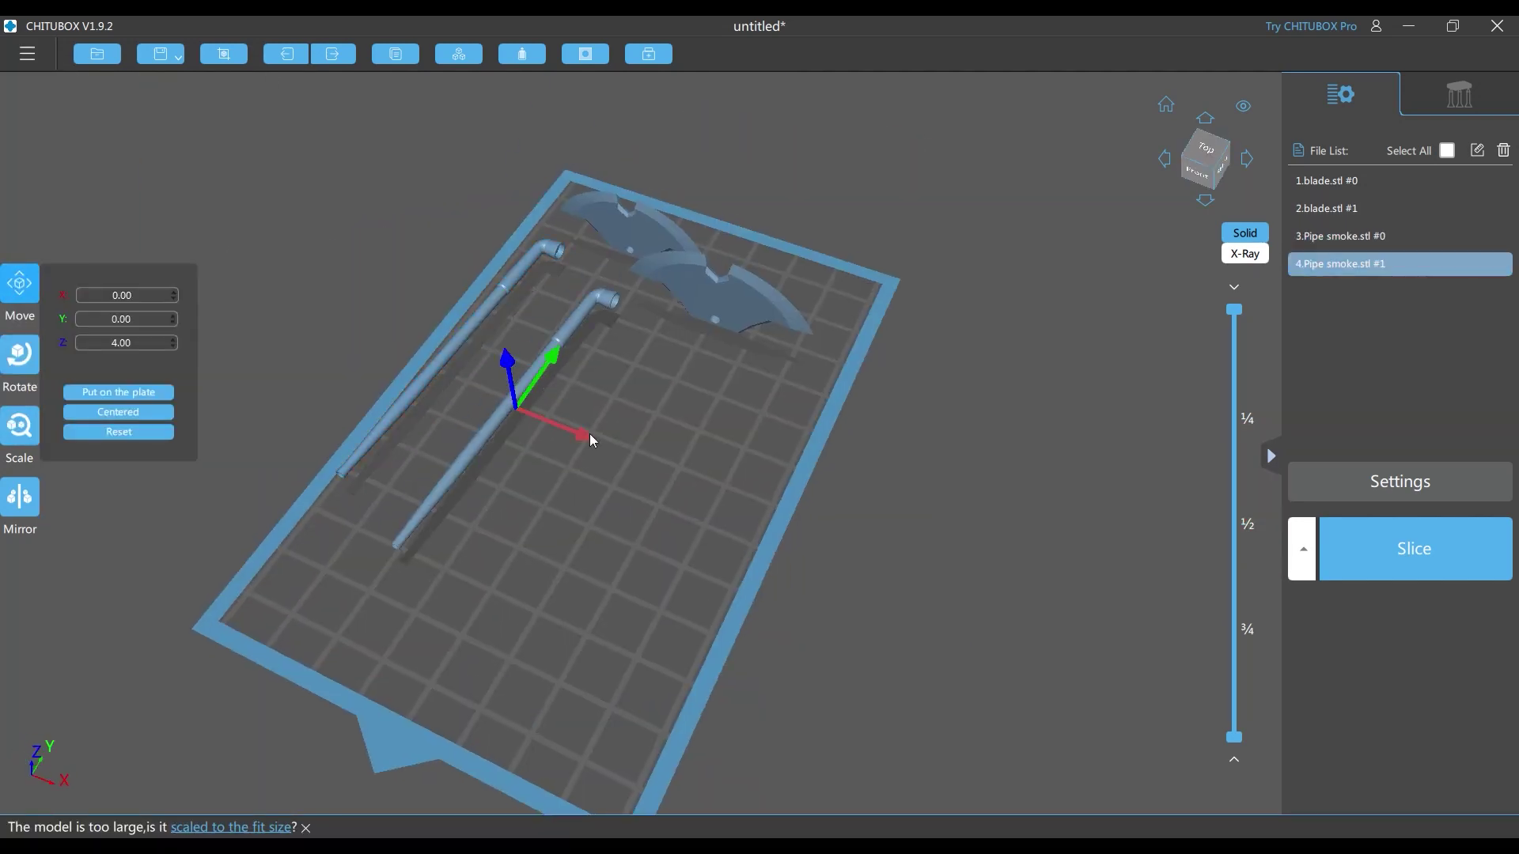
pyautogui.moveTo(462, 373); pyautogui.dragTo(647, 507)
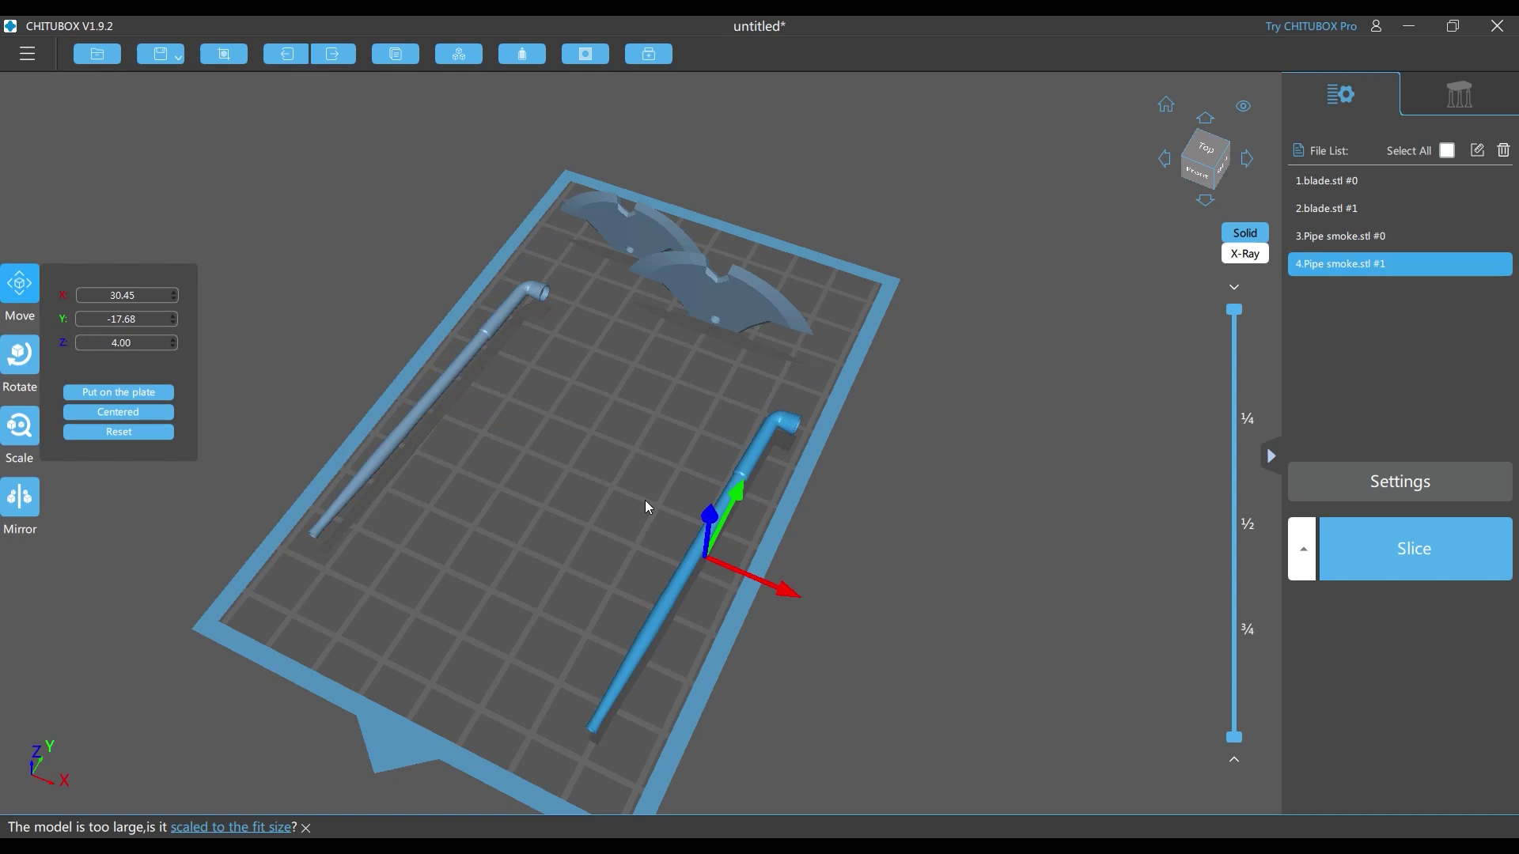
# Stretch the right-hand pipe lengthwise to 112%.
pyautogui.click(27, 431)
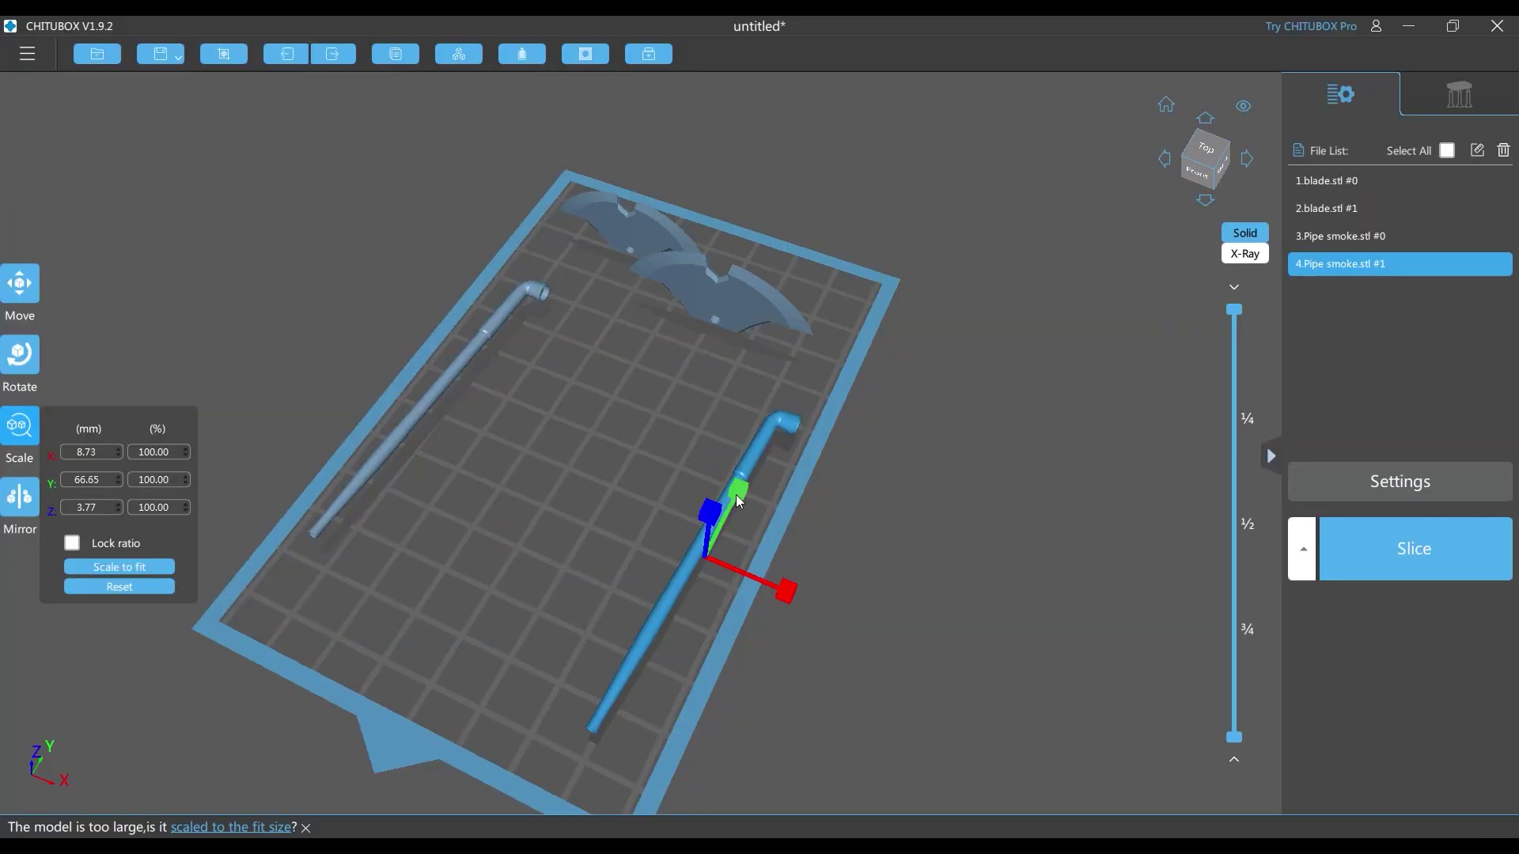
pyautogui.moveTo(1263, 457); pyautogui.dragTo(1301, 460)
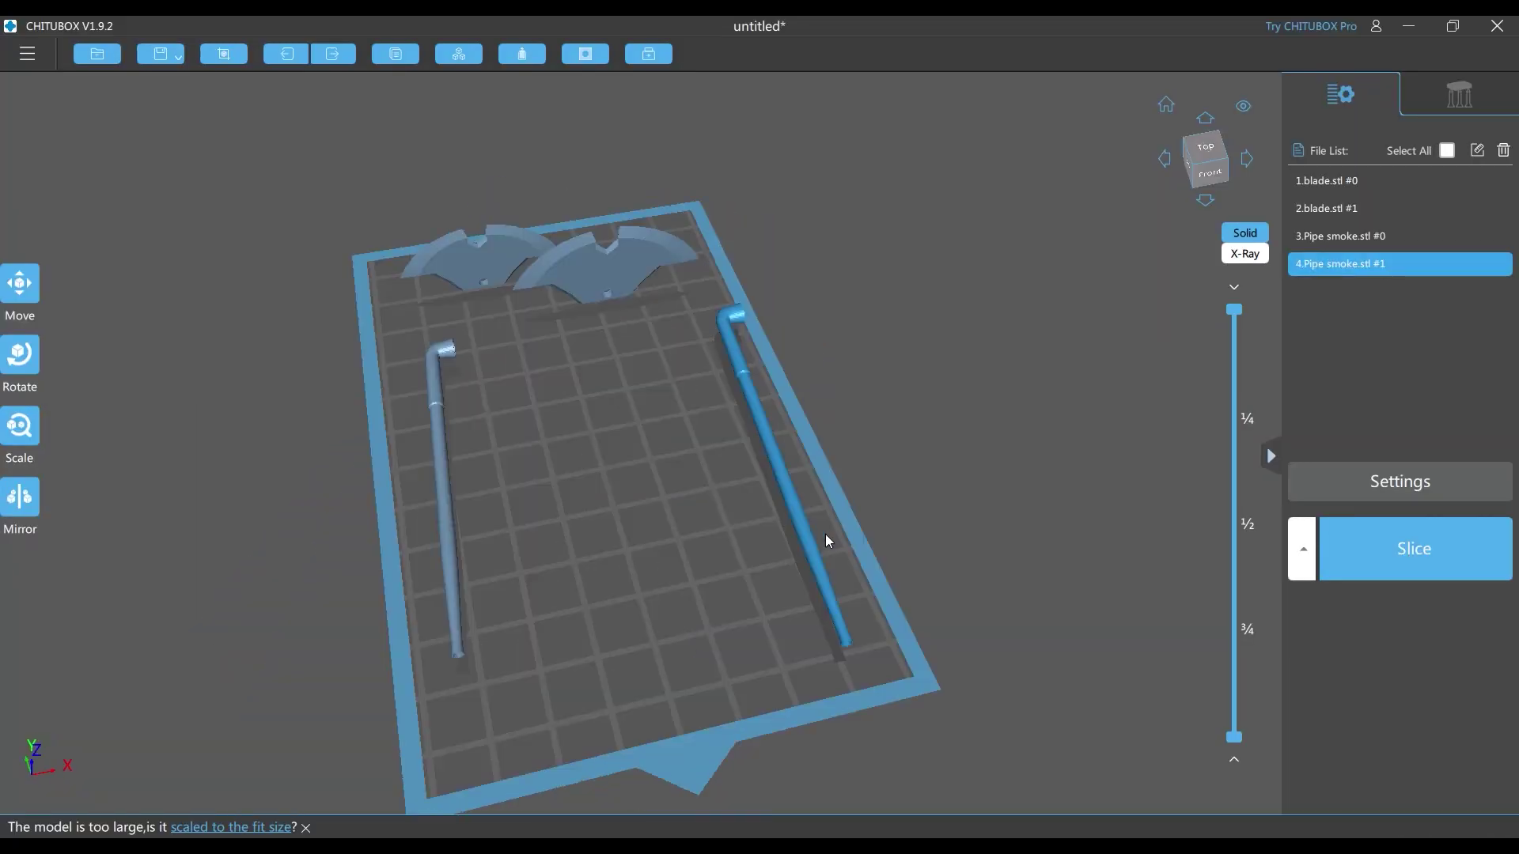
pyautogui.click(772, 497)
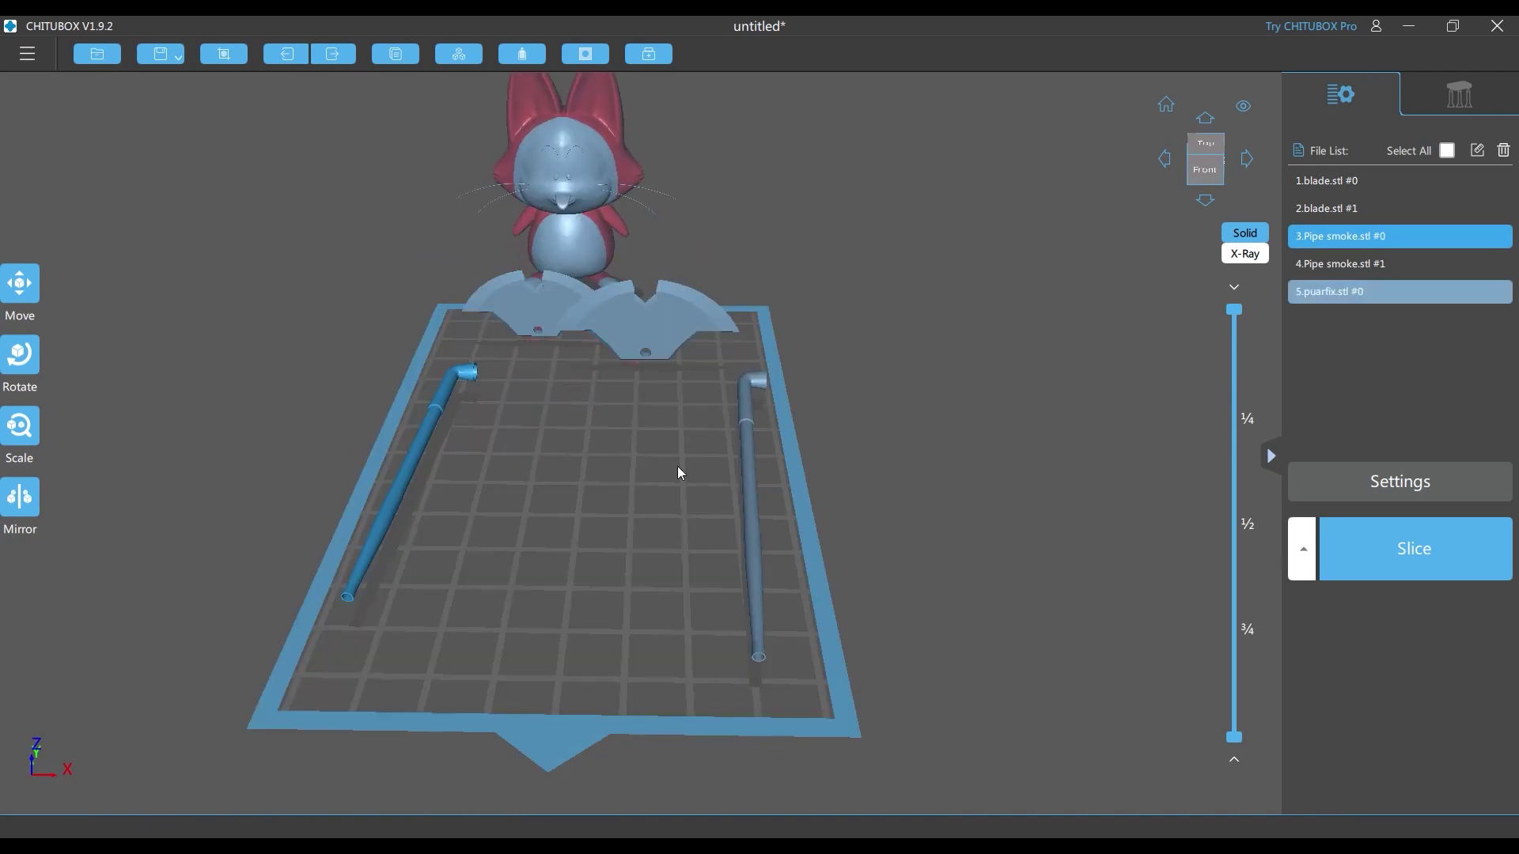
pyautogui.moveTo(678, 472); pyautogui.dragTo(558, 370)
# Centre the Puar figure on the plate and rotate it to -166° about X.
pyautogui.click(360, 316)
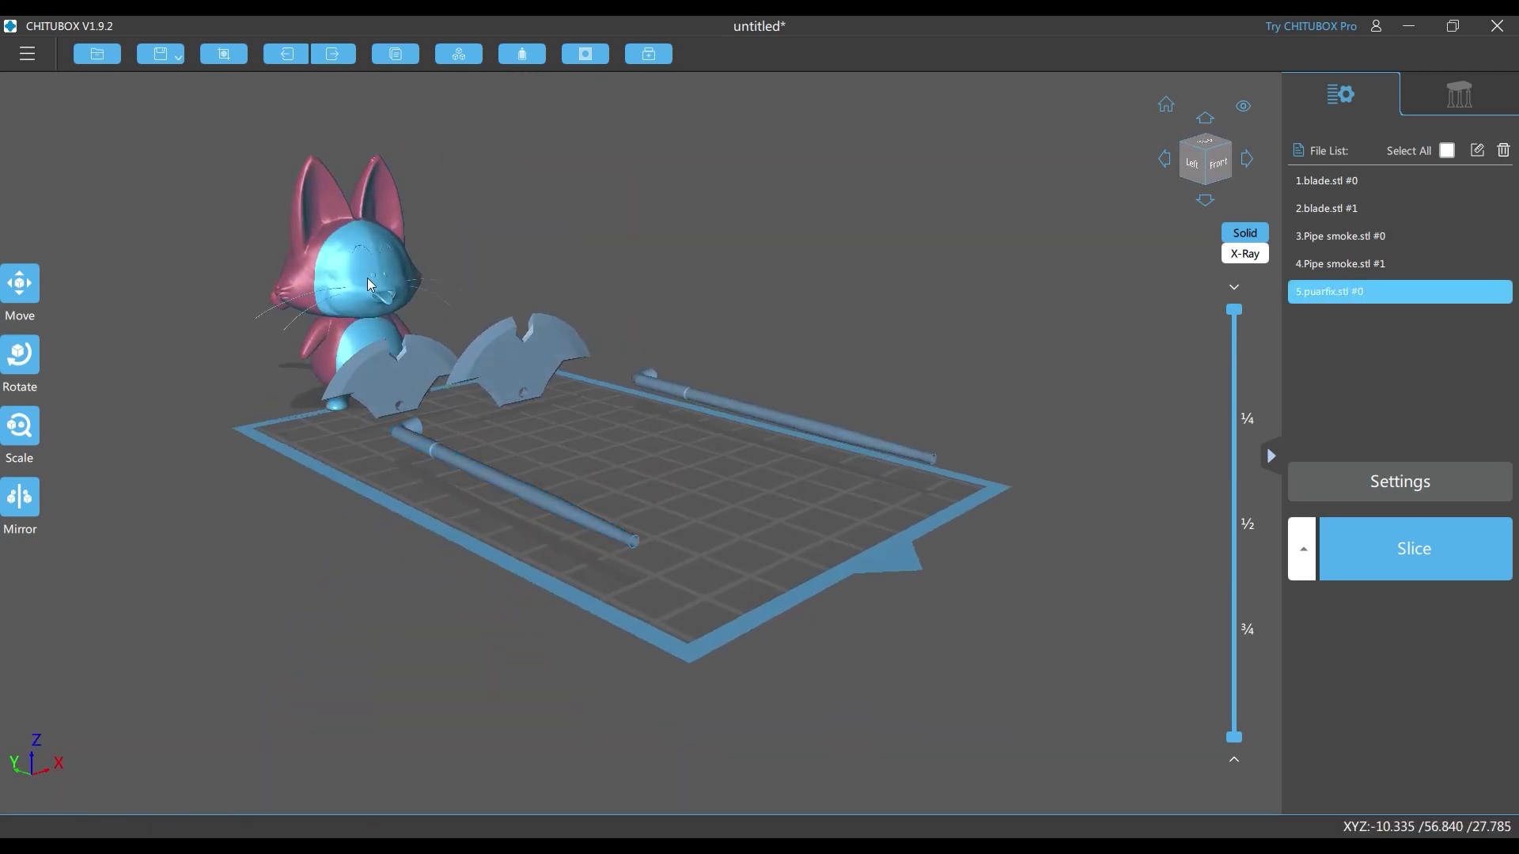
pyautogui.click(14, 274)
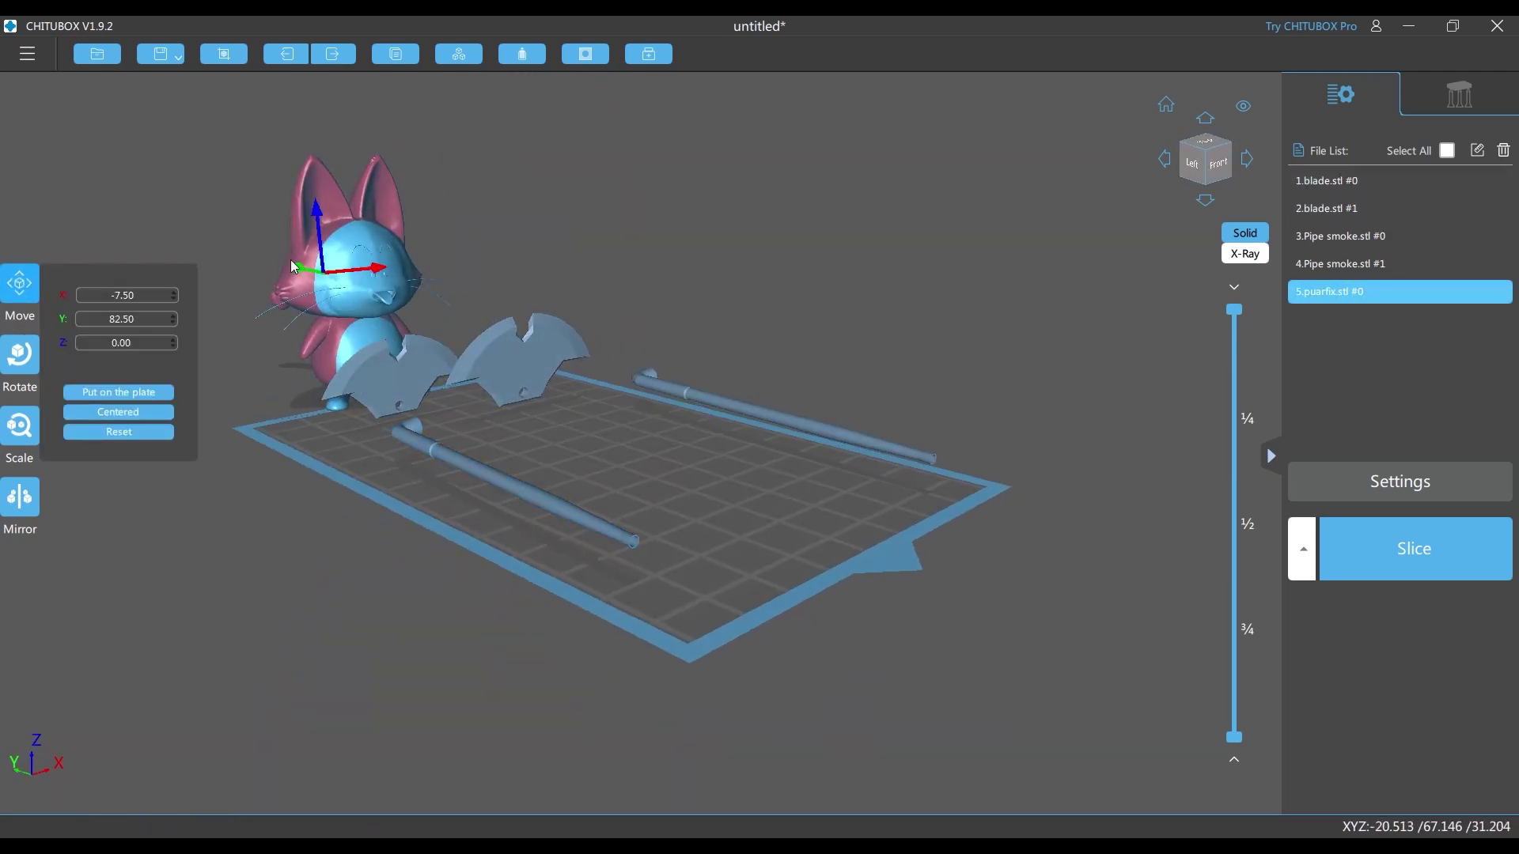
pyautogui.moveTo(291, 262); pyautogui.dragTo(586, 302)
pyautogui.click(20, 283)
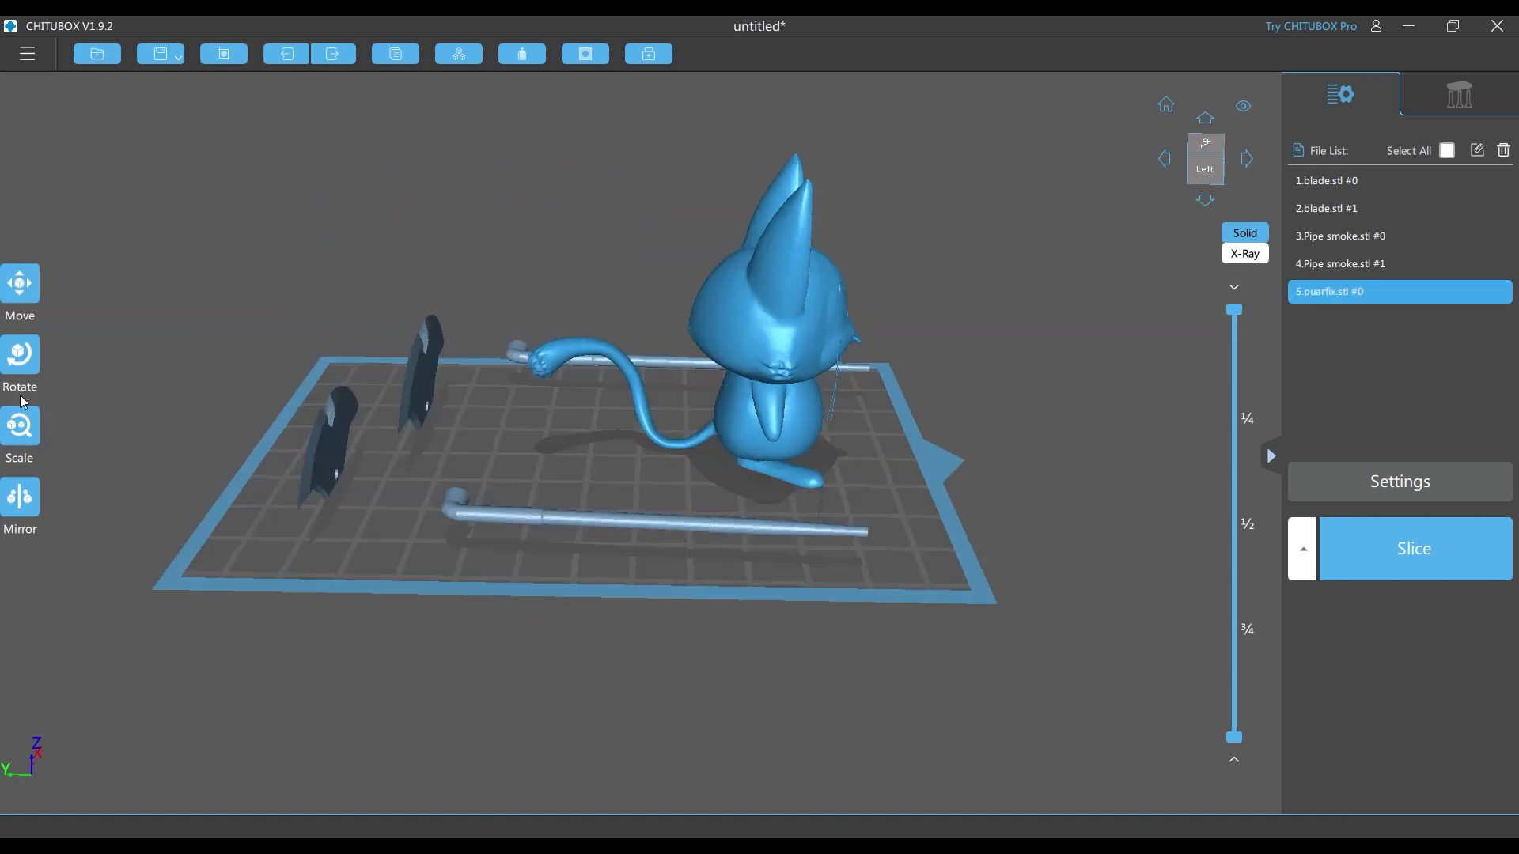
pyautogui.click(19, 356)
pyautogui.moveTo(738, 275); pyautogui.dragTo(783, 513)
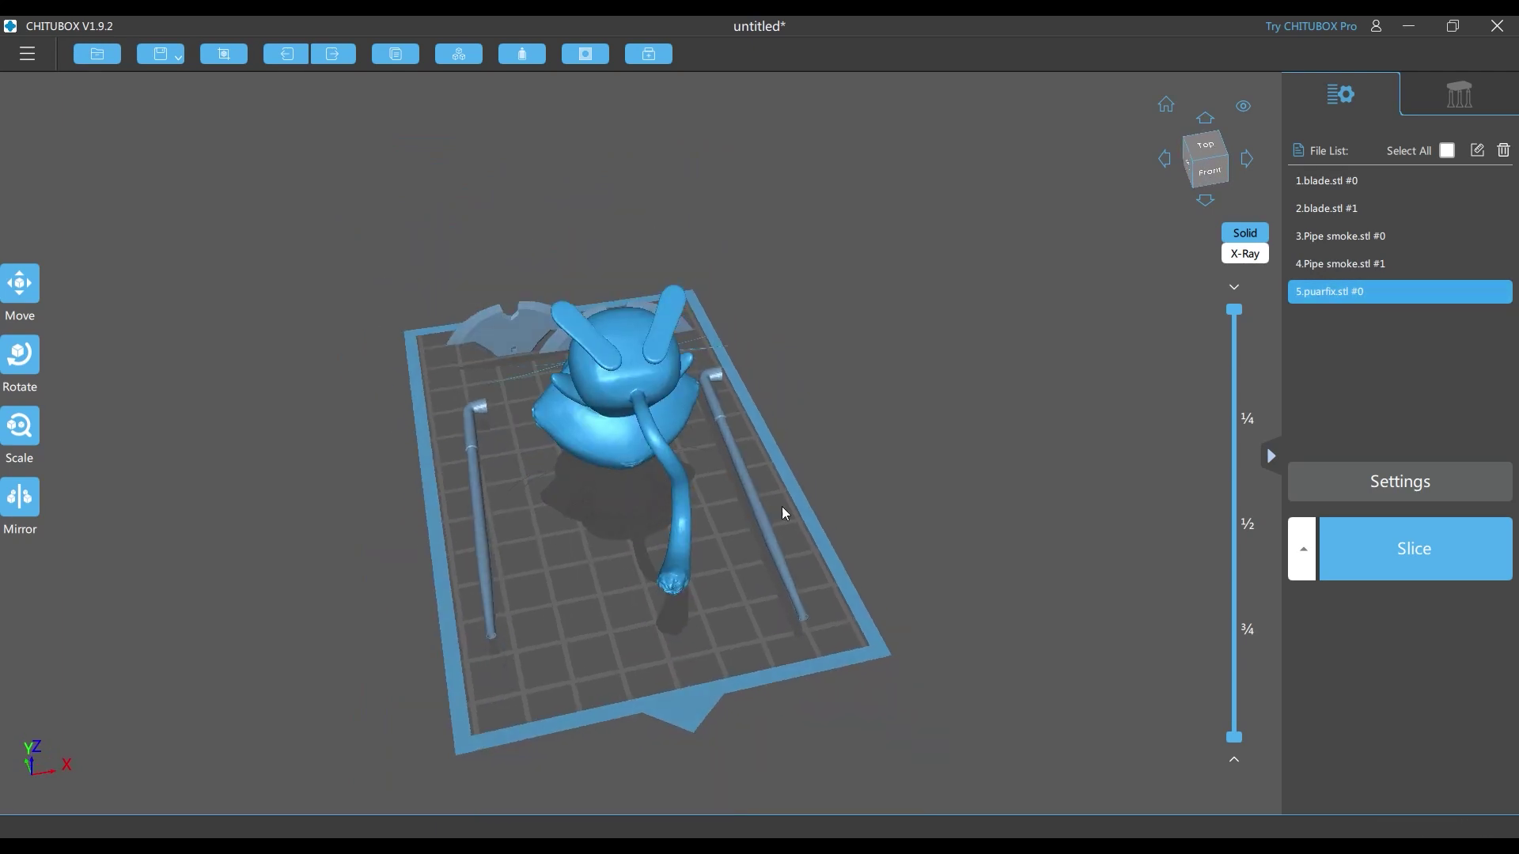
# Select all five models on the build plate.
pyautogui.click(742, 450)
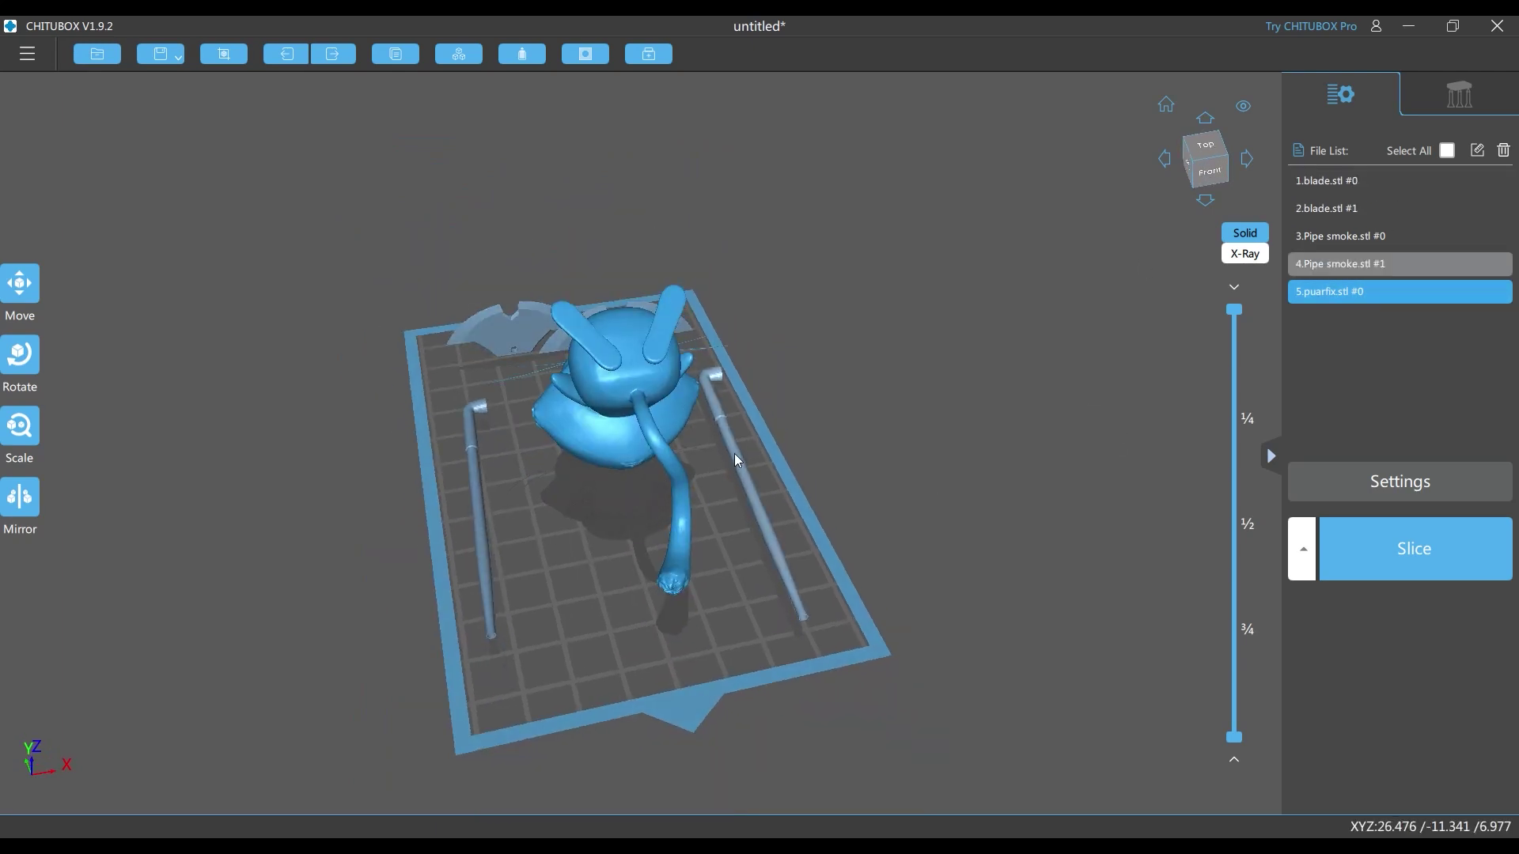
pyautogui.keyDown('ctrl'); pyautogui.click(479, 506); pyautogui.keyUp('ctrl')
pyautogui.keyDown('ctrl'); pyautogui.click(672, 553); pyautogui.keyUp('ctrl')
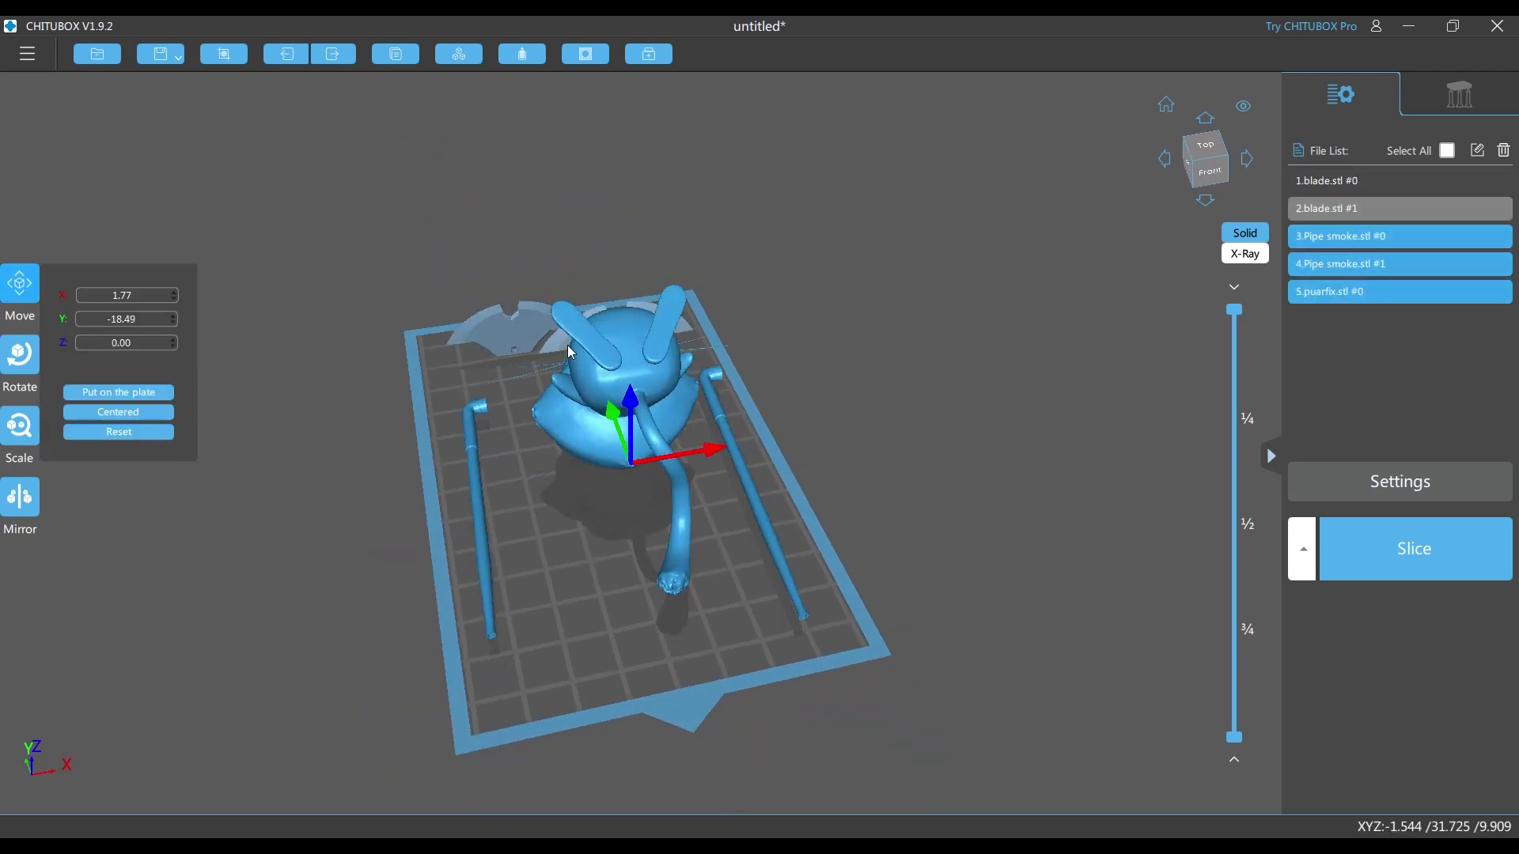
pyautogui.keyDown('ctrl'); pyautogui.click(550, 329); pyautogui.keyUp('ctrl')
pyautogui.hotkey('ctrl', 'a')
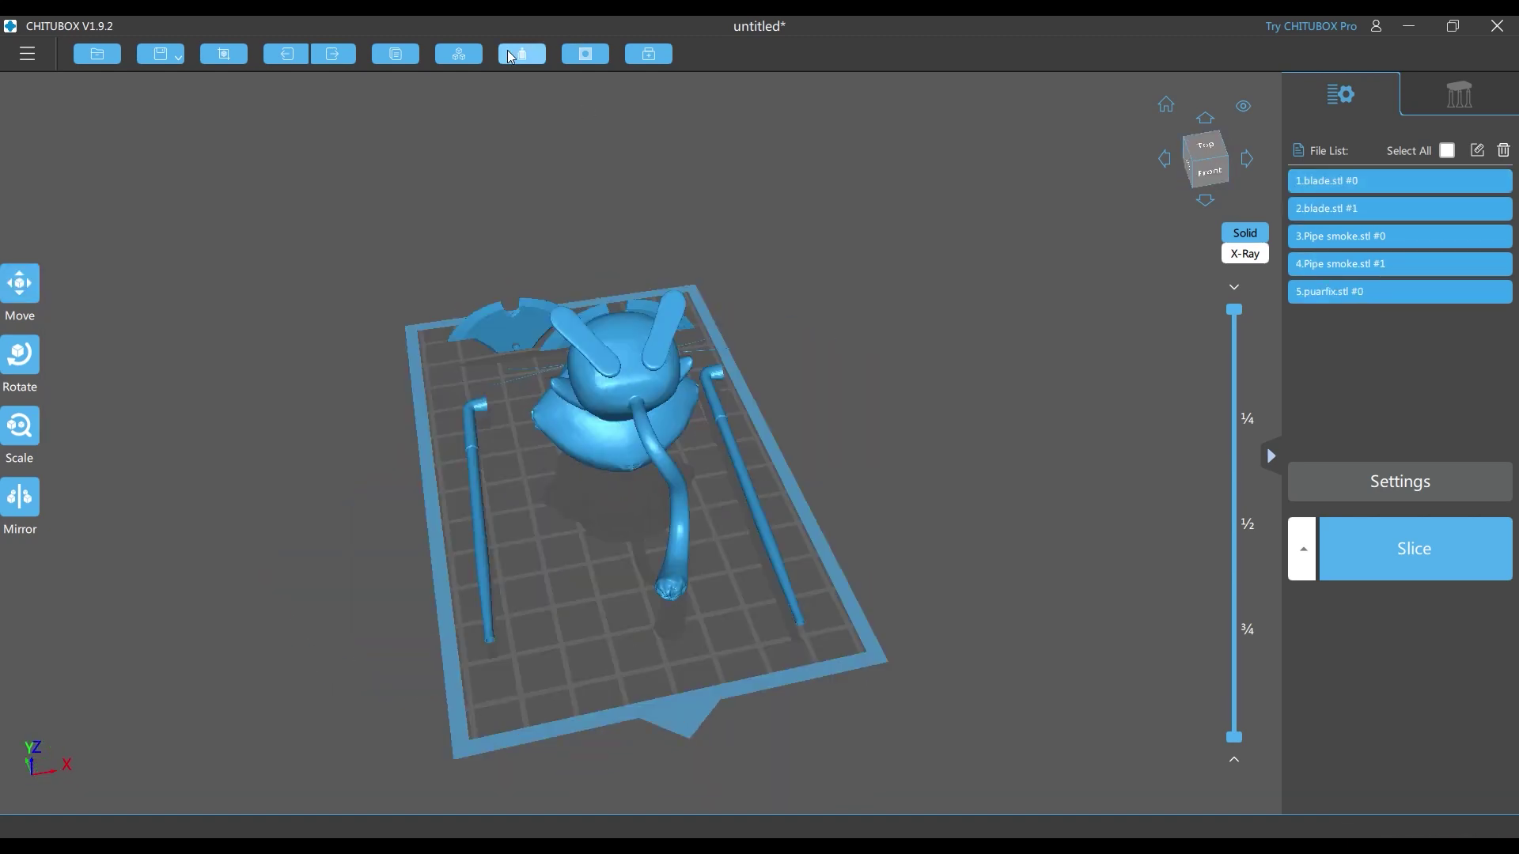
# Hollow all selected models with a 3 mm wall thickness.
pyautogui.click(512, 56)
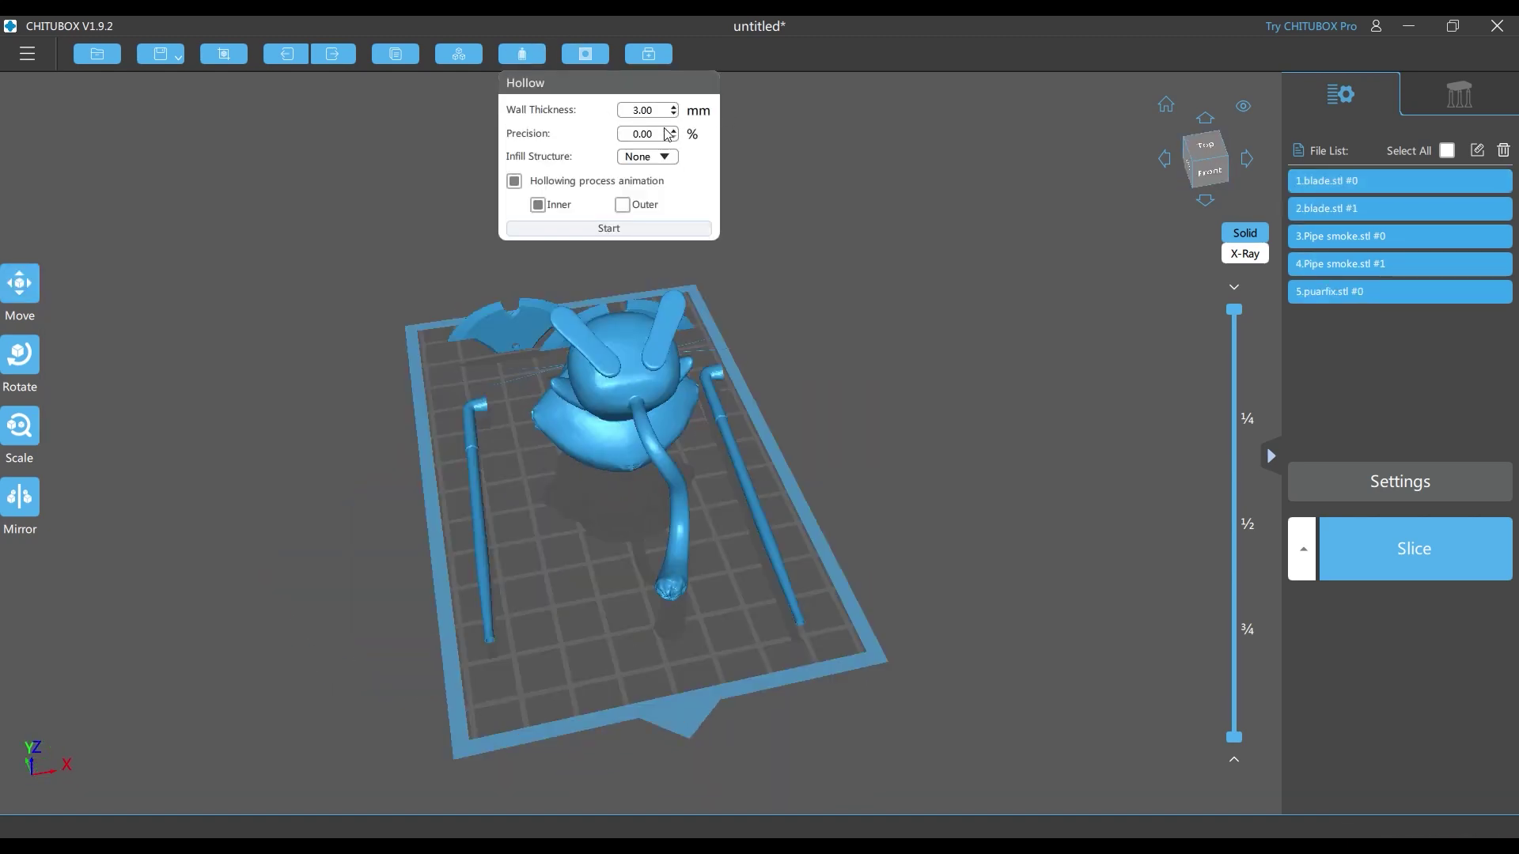
pyautogui.click(633, 229)
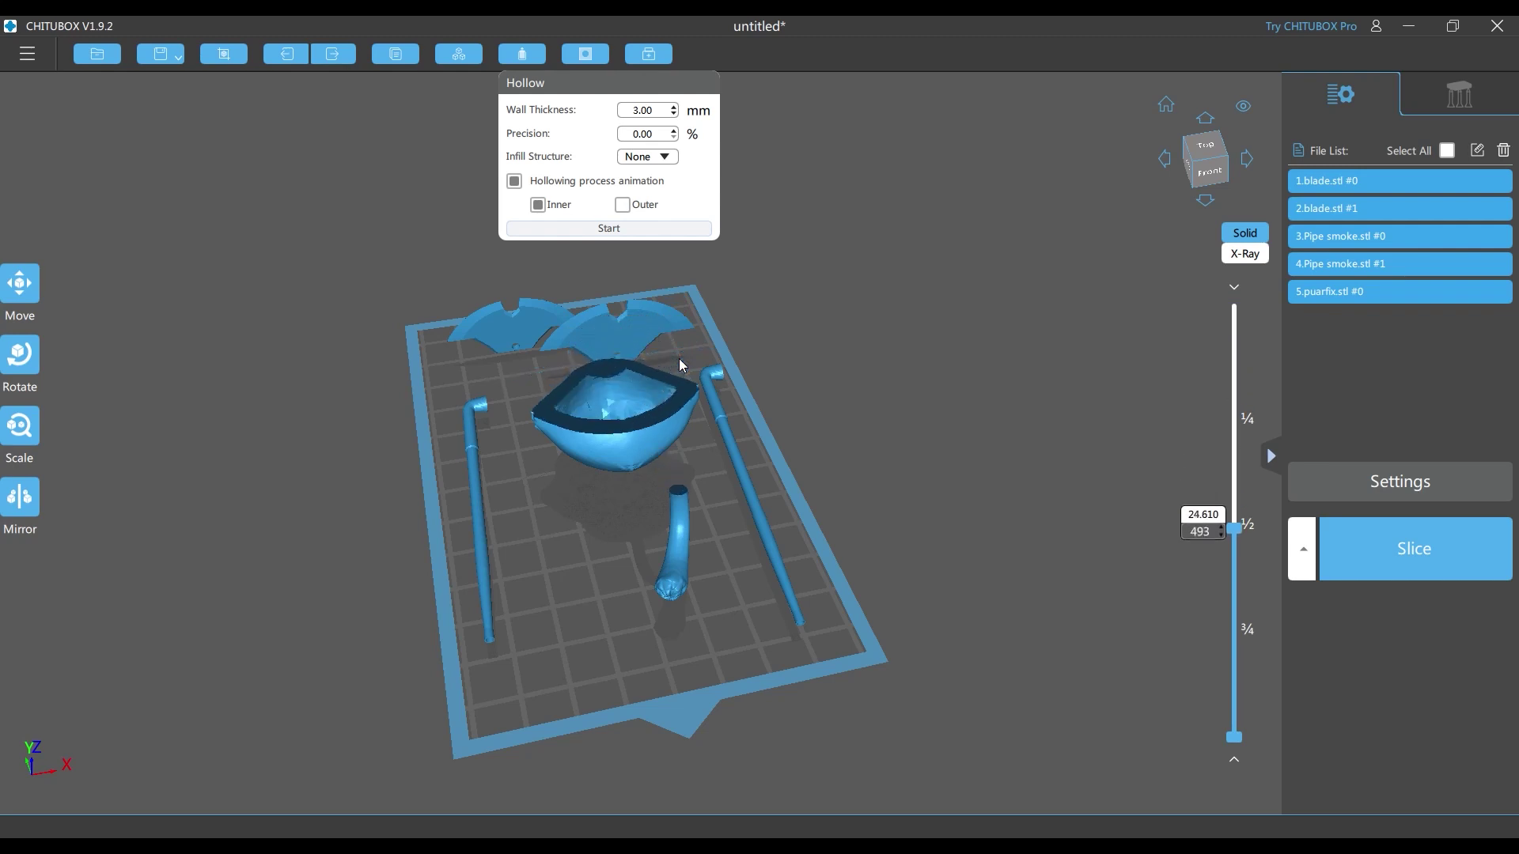
pyautogui.scroll(5, 625, 435)
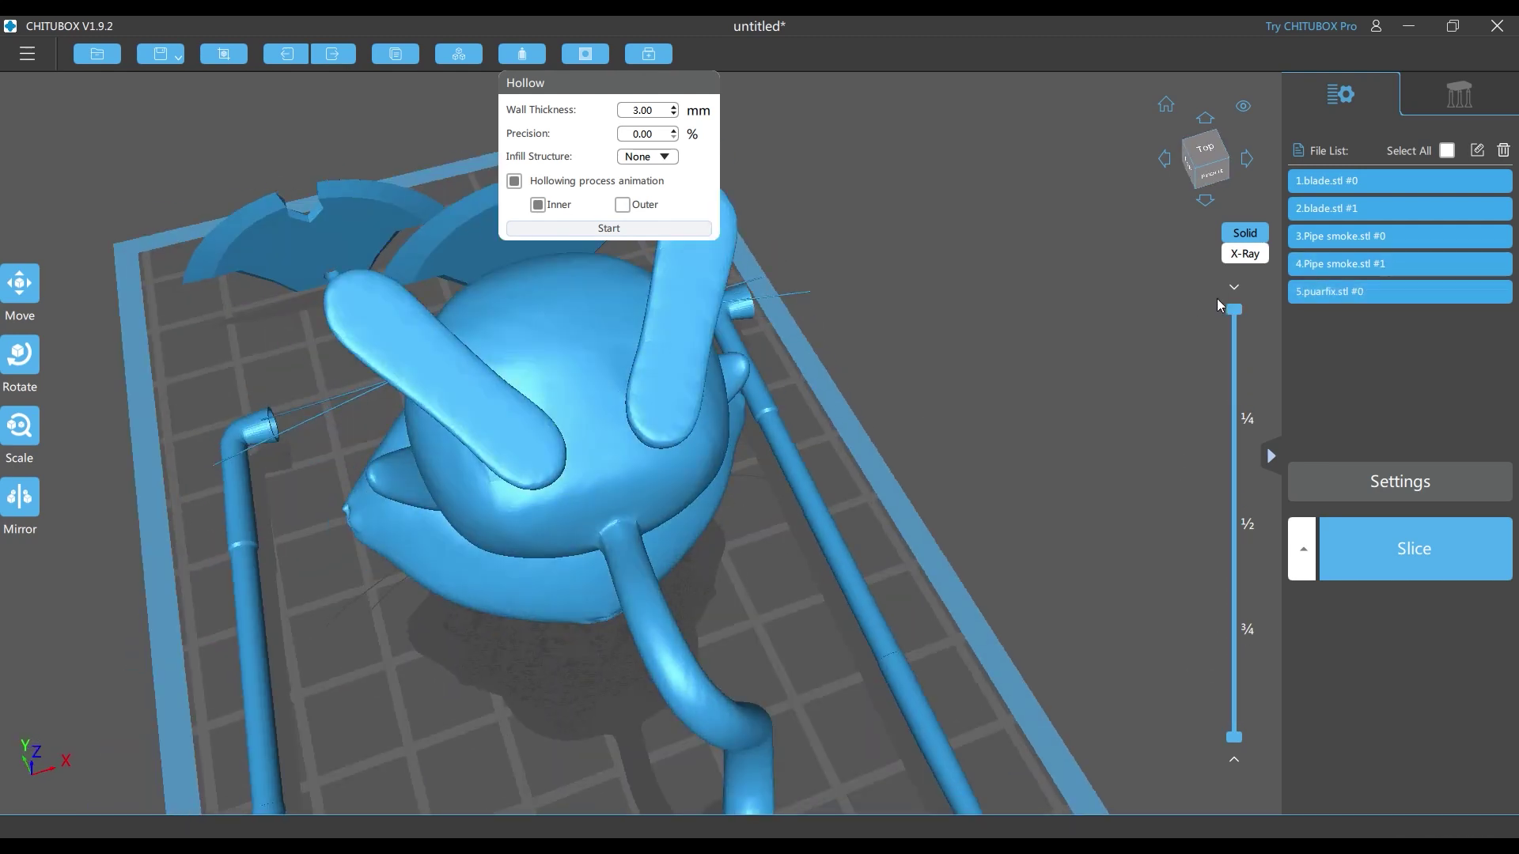
# Lower the layer slider and orbit to inspect the Puar figure's hollow interior.
pyautogui.moveTo(1237, 317); pyautogui.dragTo(1232, 419)
pyautogui.moveTo(989, 451); pyautogui.dragTo(661, 504)
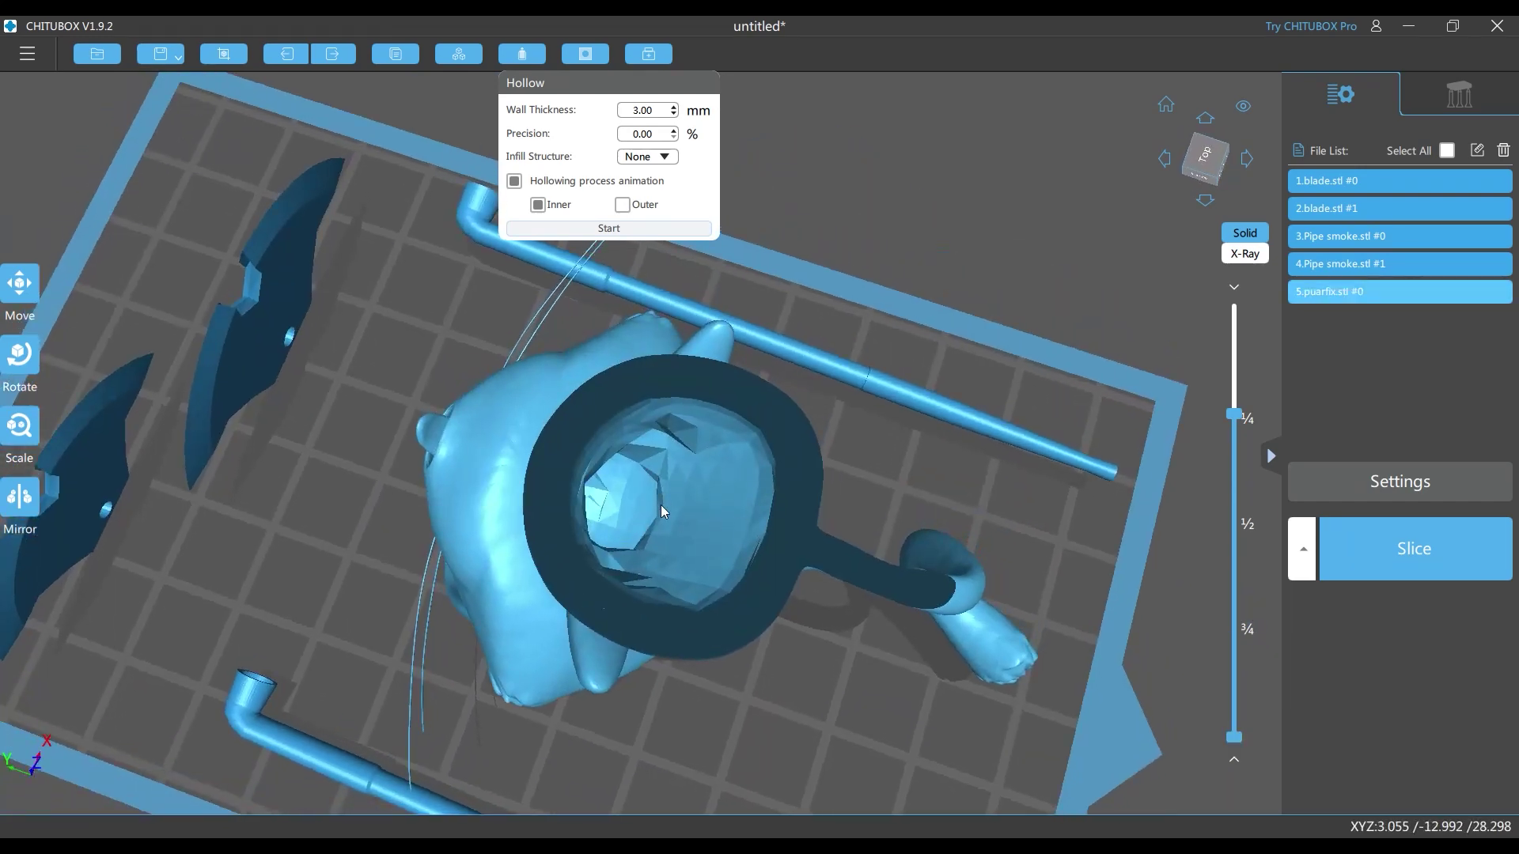
pyautogui.moveTo(1231, 415); pyautogui.dragTo(1216, 303)
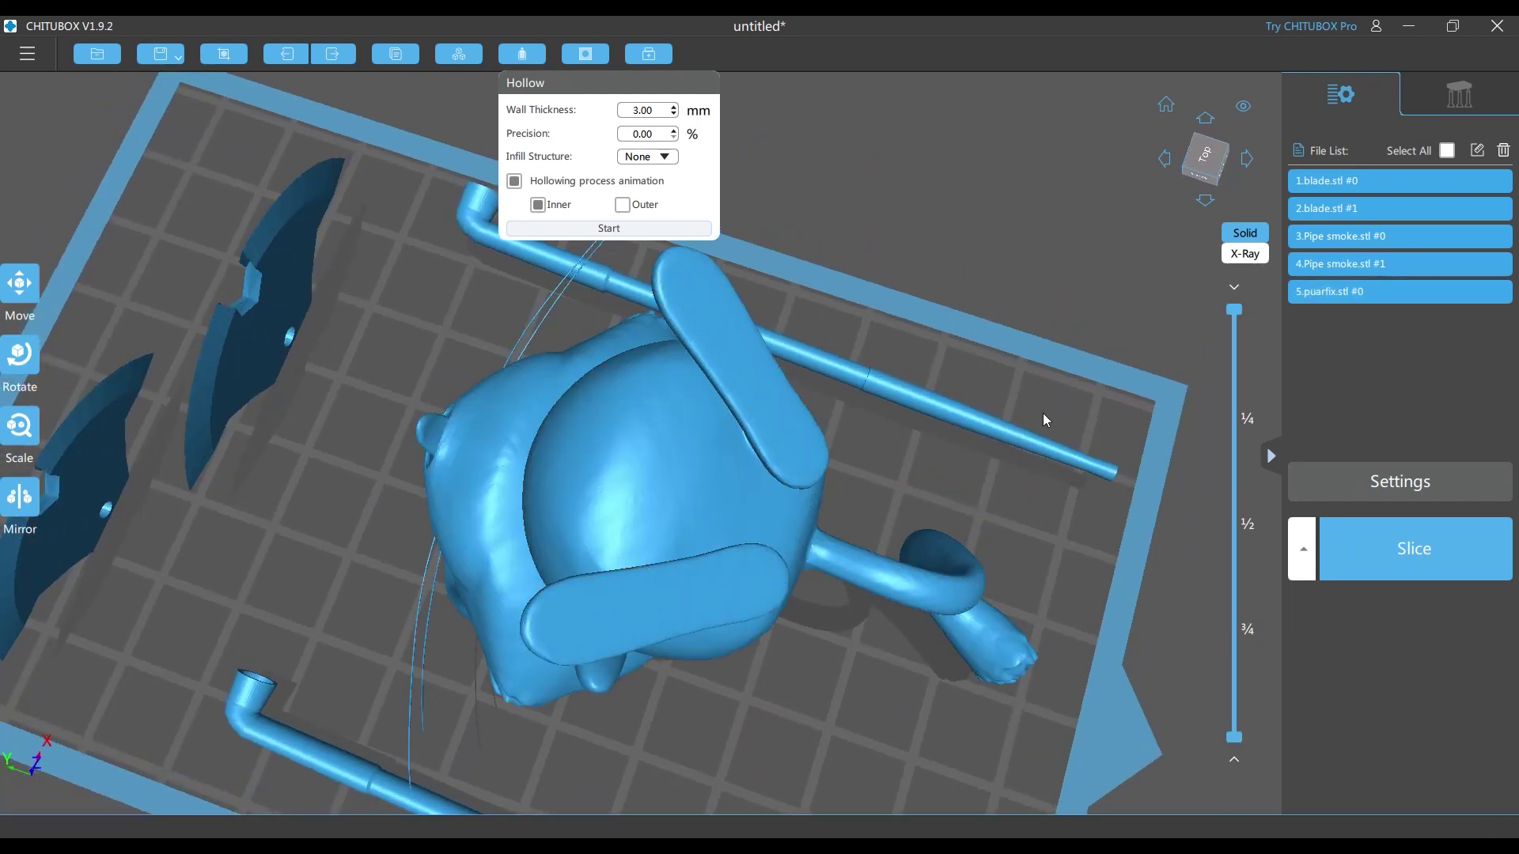
pyautogui.moveTo(1043, 419); pyautogui.dragTo(637, 123)
pyautogui.click(589, 54)
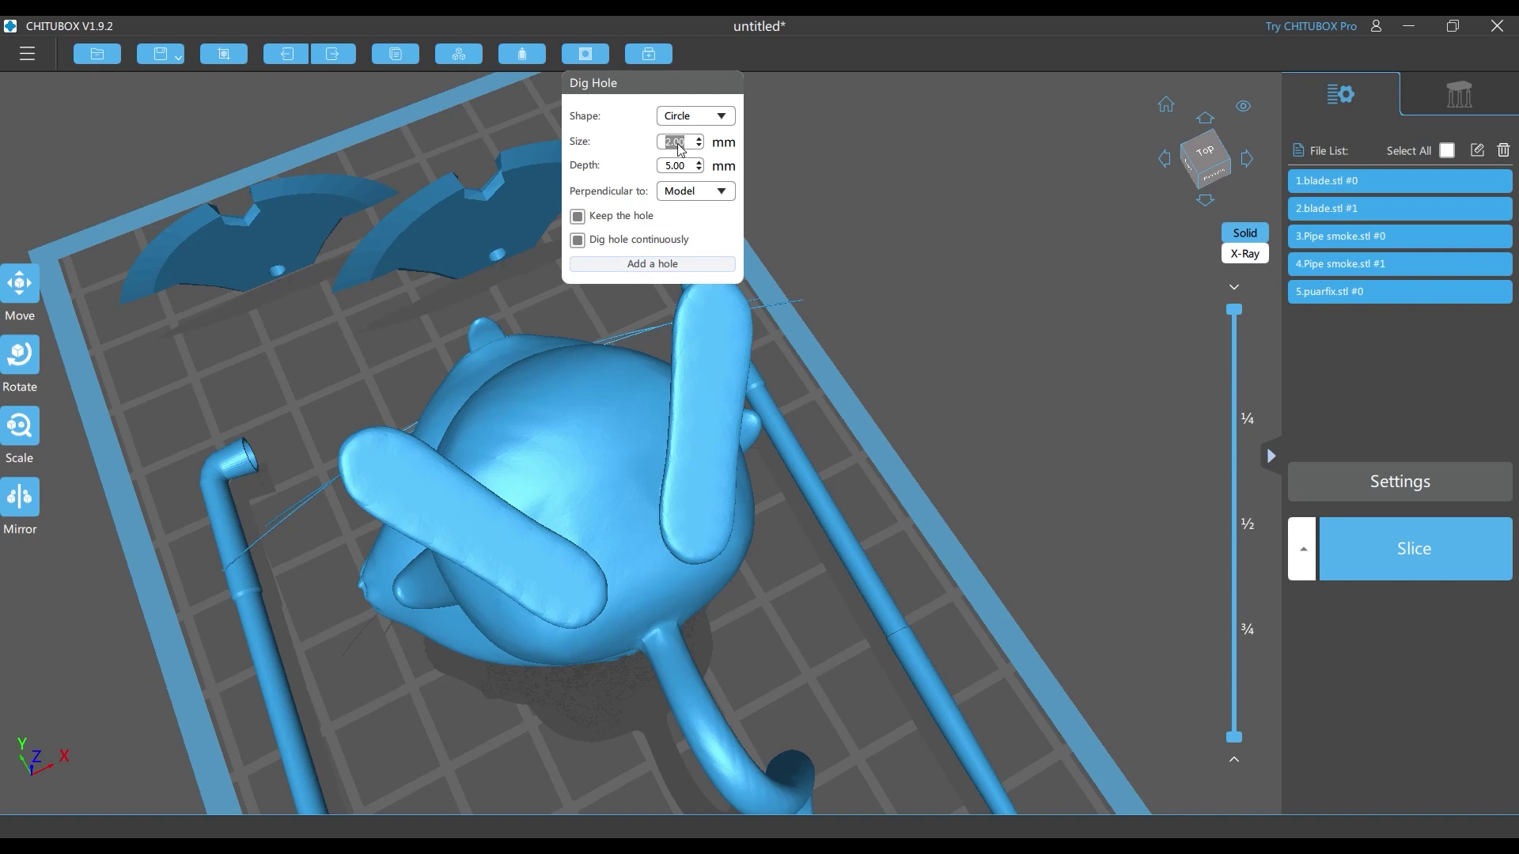
# Dig a 3 mm drain hole into the hollow Puar figure.
pyautogui.click(655, 265)
pyautogui.click(625, 525)
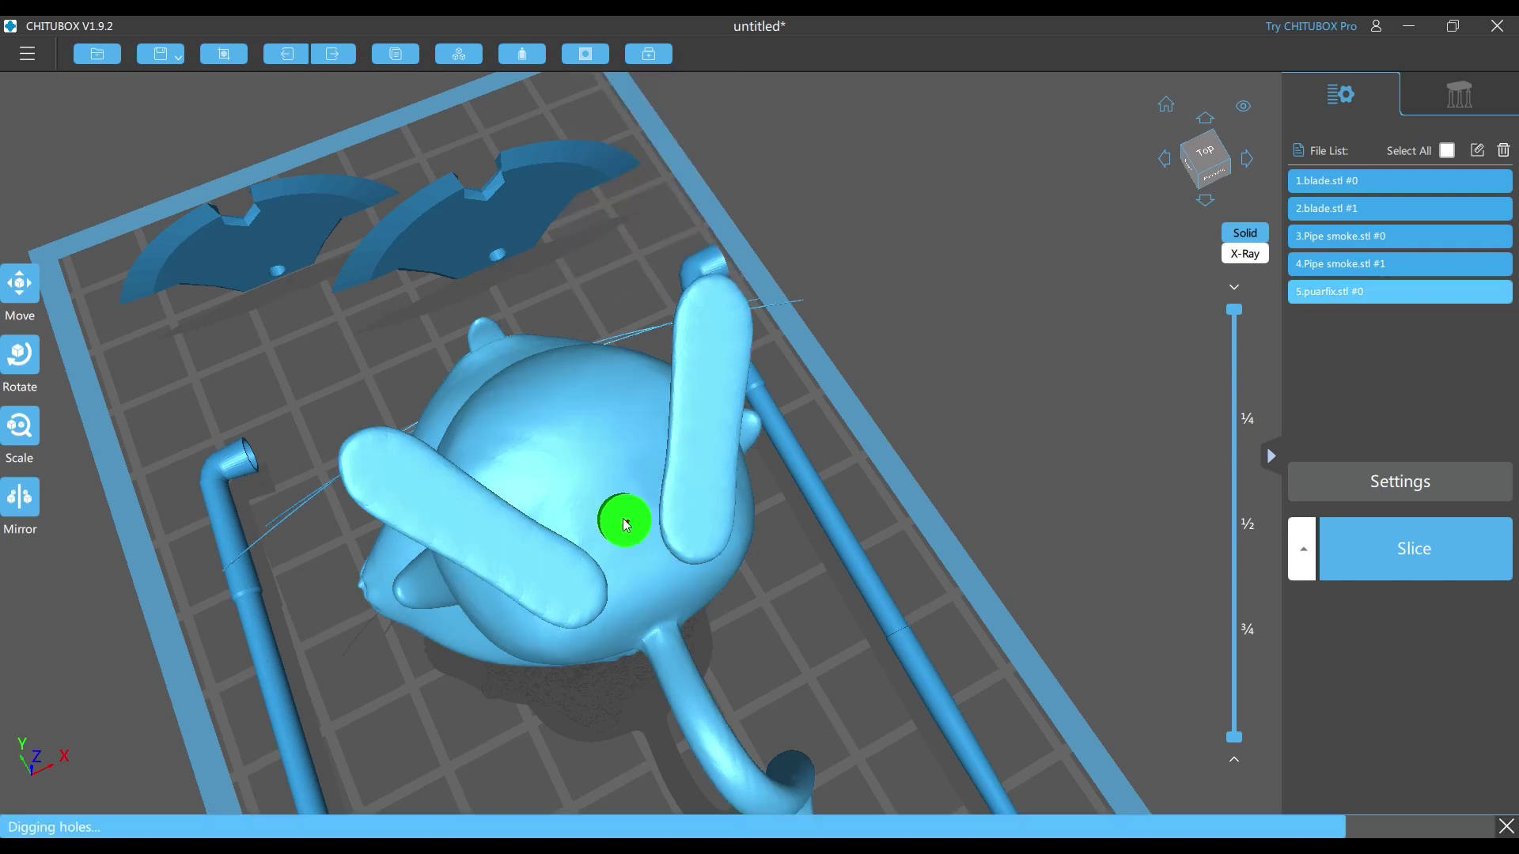
pyautogui.moveTo(689, 567); pyautogui.dragTo(747, 512, button='right')
pyautogui.scroll(-5, 747, 512)
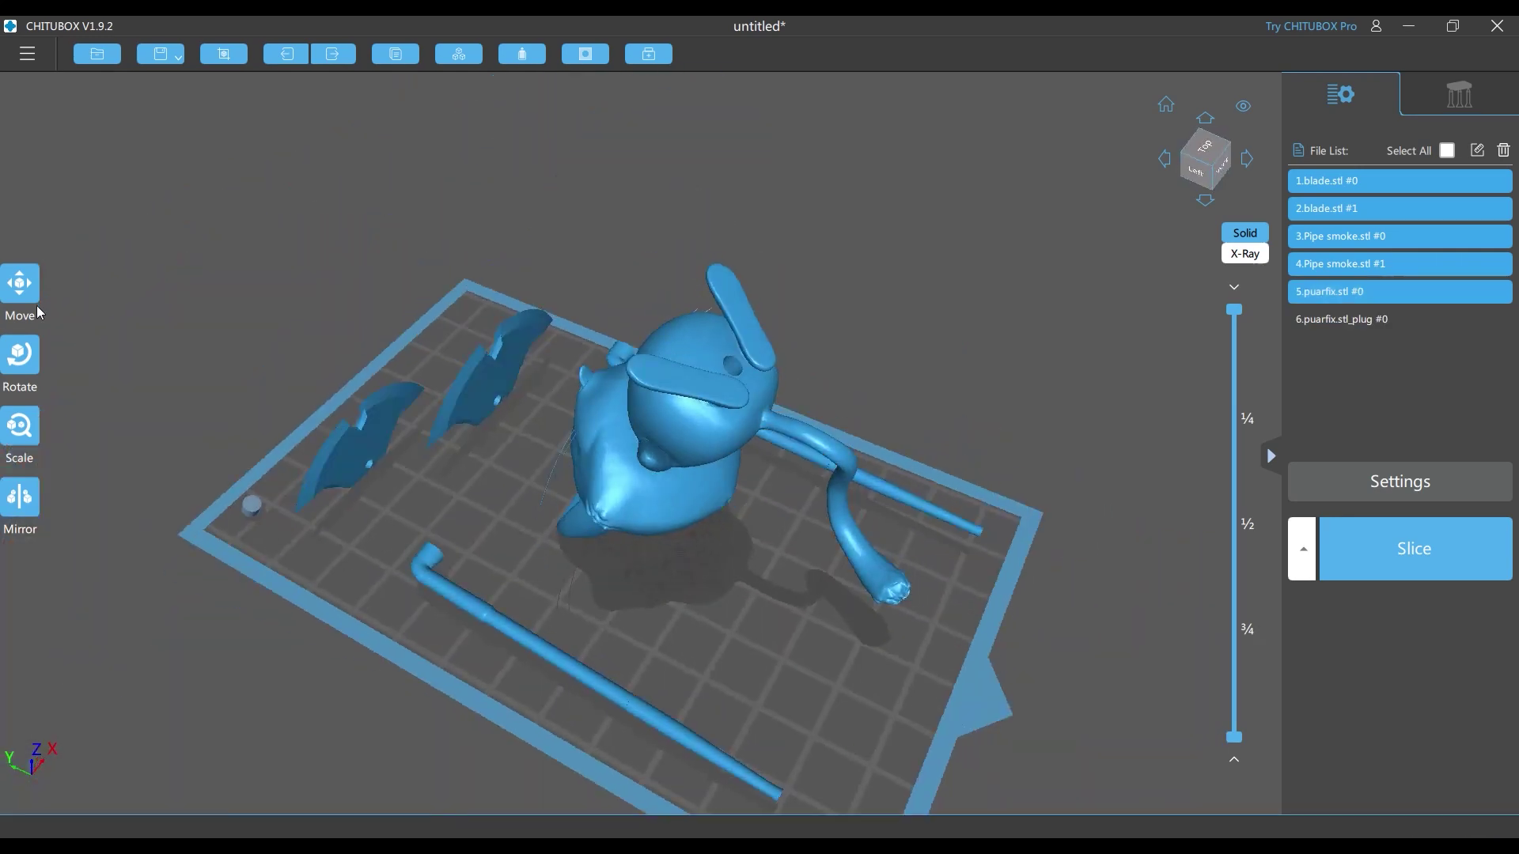
pyautogui.click(24, 291)
# Dig a second, 2 mm drain hole into the figure's body.
pyautogui.click(253, 504)
pyautogui.moveTo(261, 503); pyautogui.dragTo(661, 380, button='right')
pyautogui.click(661, 381)
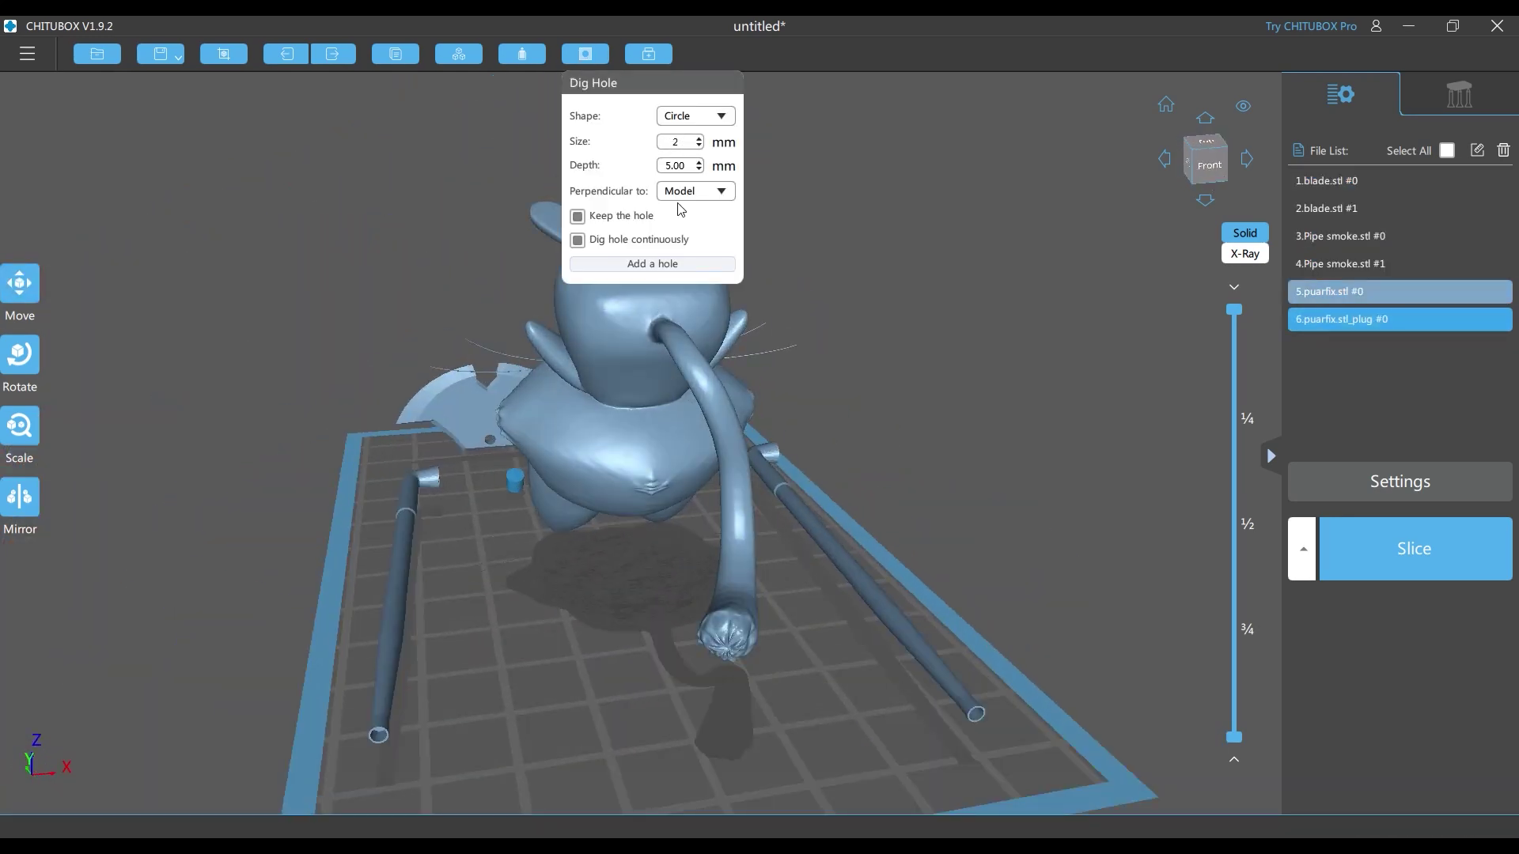
pyautogui.click(648, 417)
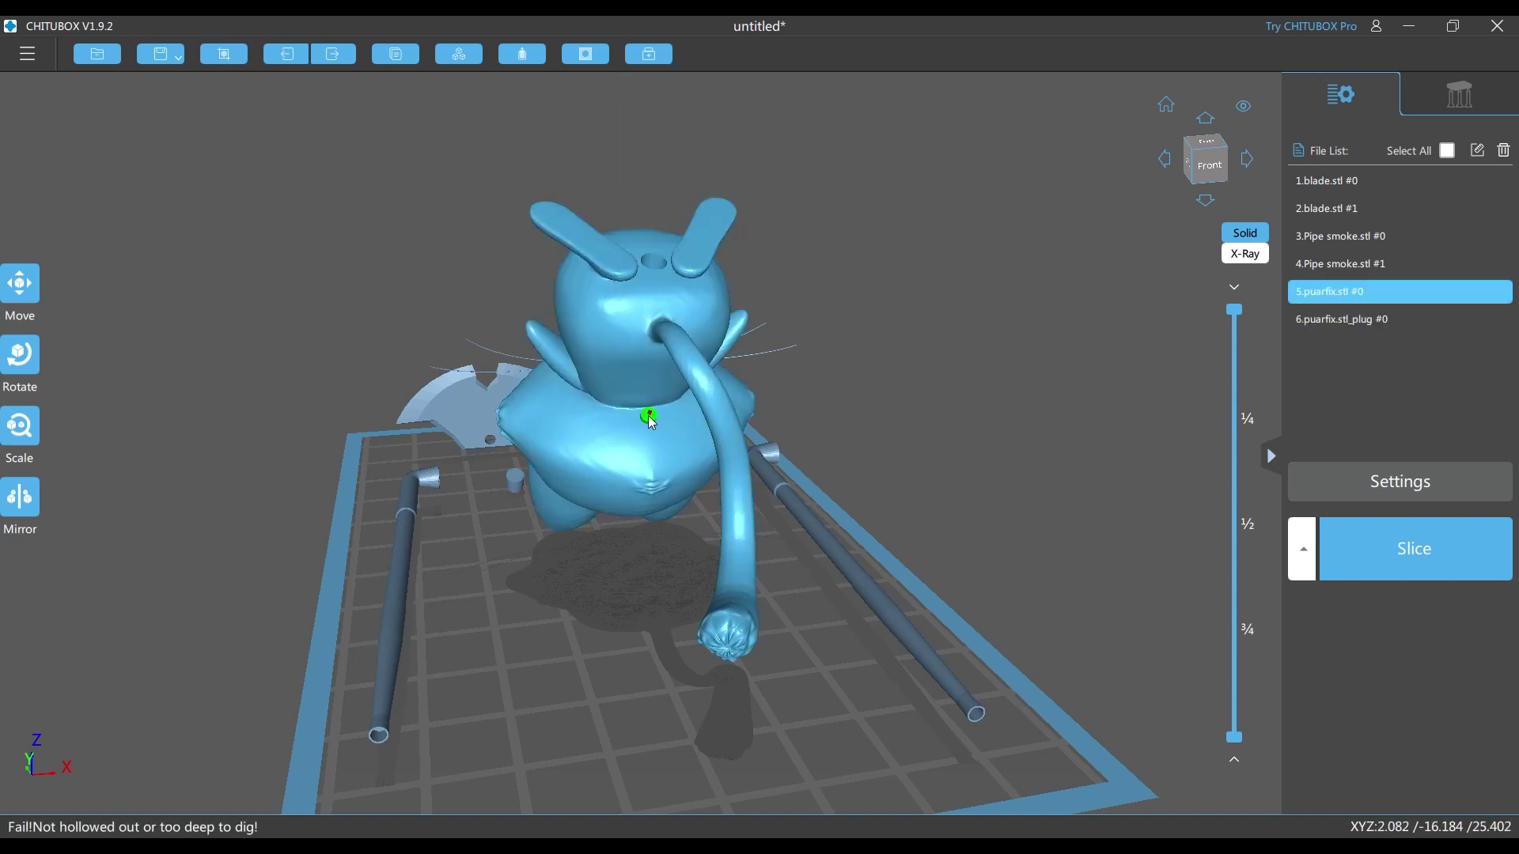
pyautogui.moveTo(644, 417); pyautogui.dragTo(876, 512, button='right')
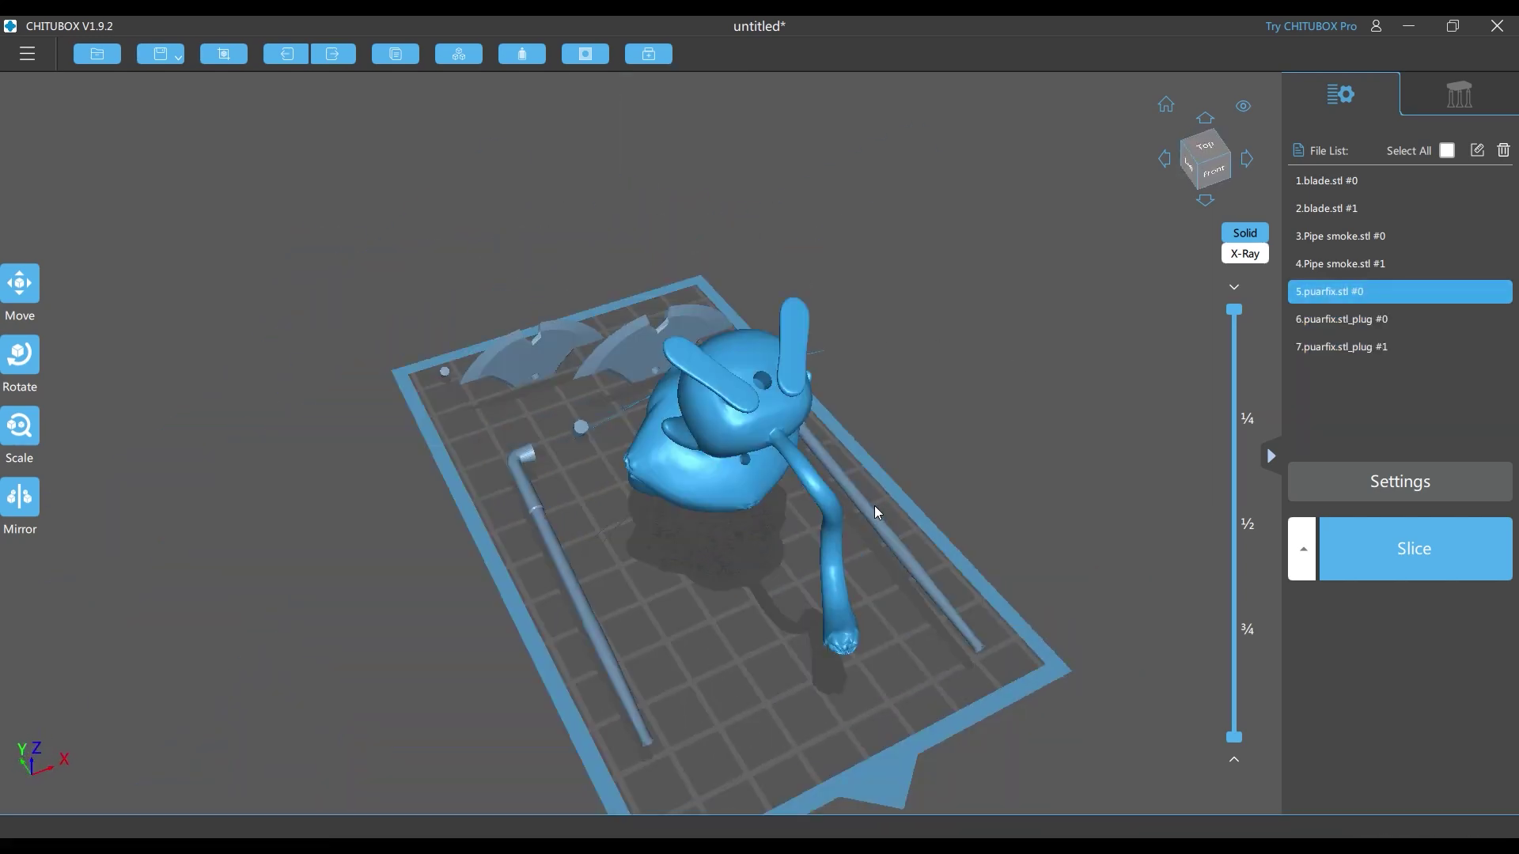
# Select the first blade and add the other parts to the selection.
pyautogui.keyDown('ctrl'); pyautogui.click(876, 513); pyautogui.keyUp('ctrl')
pyautogui.keyDown('ctrl'); pyautogui.click(568, 570); pyautogui.keyUp('ctrl')
pyautogui.keyDown('ctrl'); pyautogui.click(613, 369); pyautogui.keyUp('ctrl')
pyautogui.keyDown('ctrl'); pyautogui.click(521, 356); pyautogui.keyUp('ctrl')
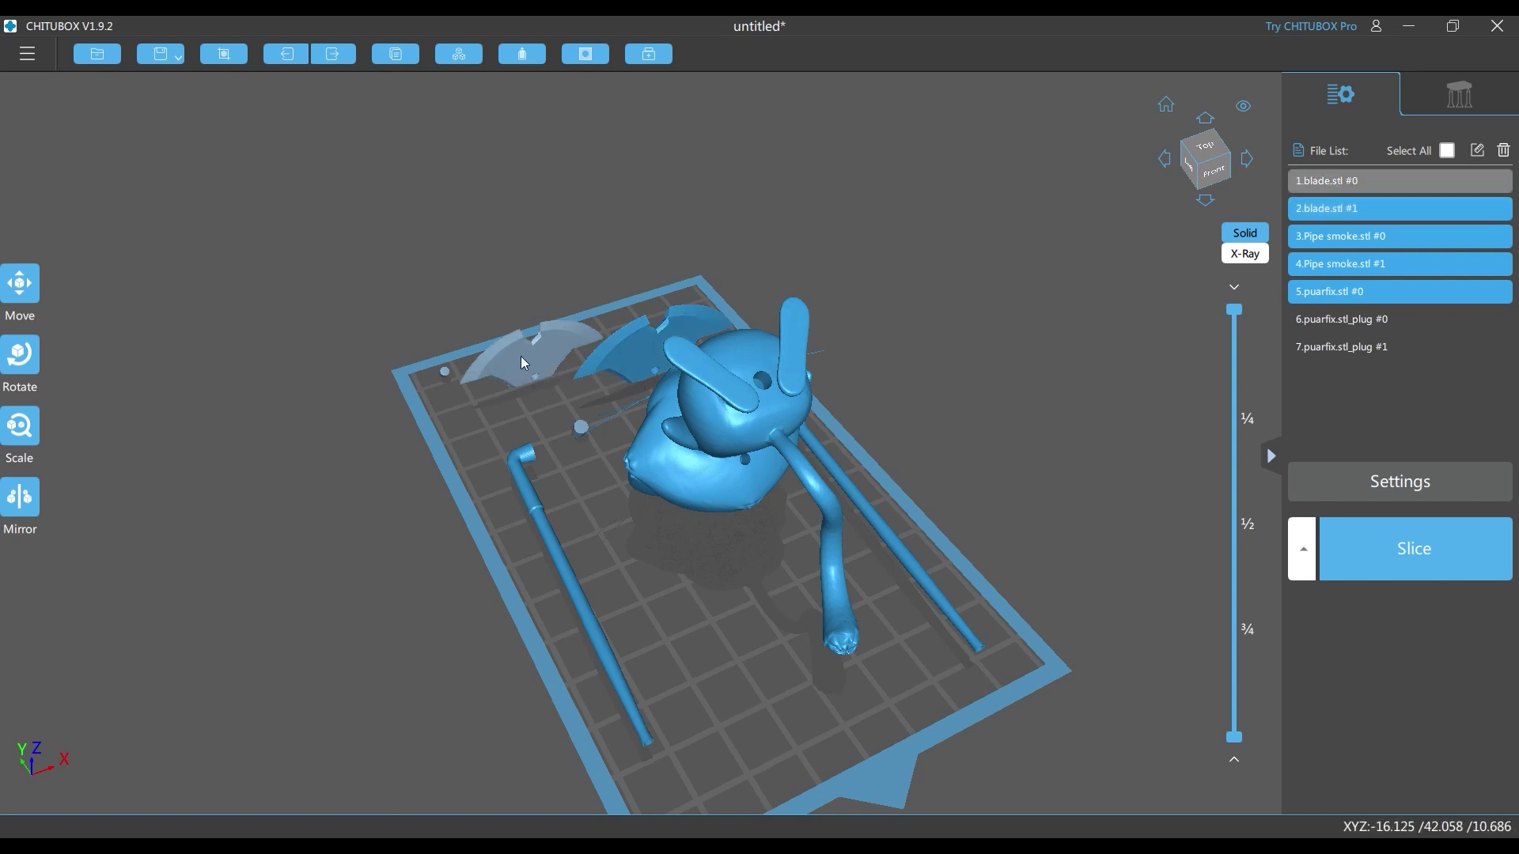
# Select every part, including both plugs, and add supports to all with +All.
pyautogui.hotkey('ctrl', 'a')
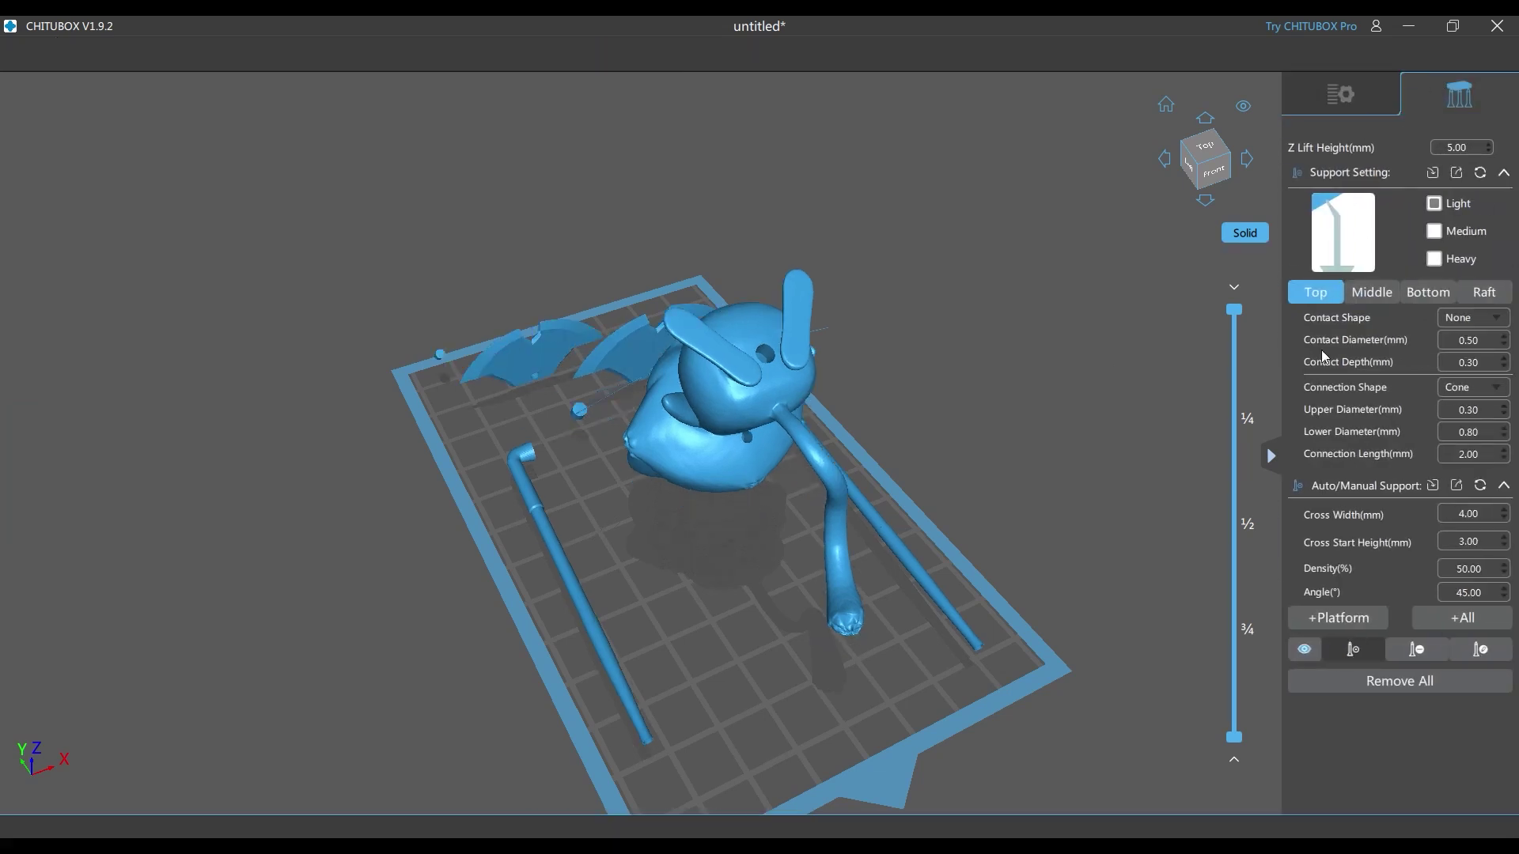
pyautogui.moveTo(803, 402); pyautogui.dragTo(793, 409)
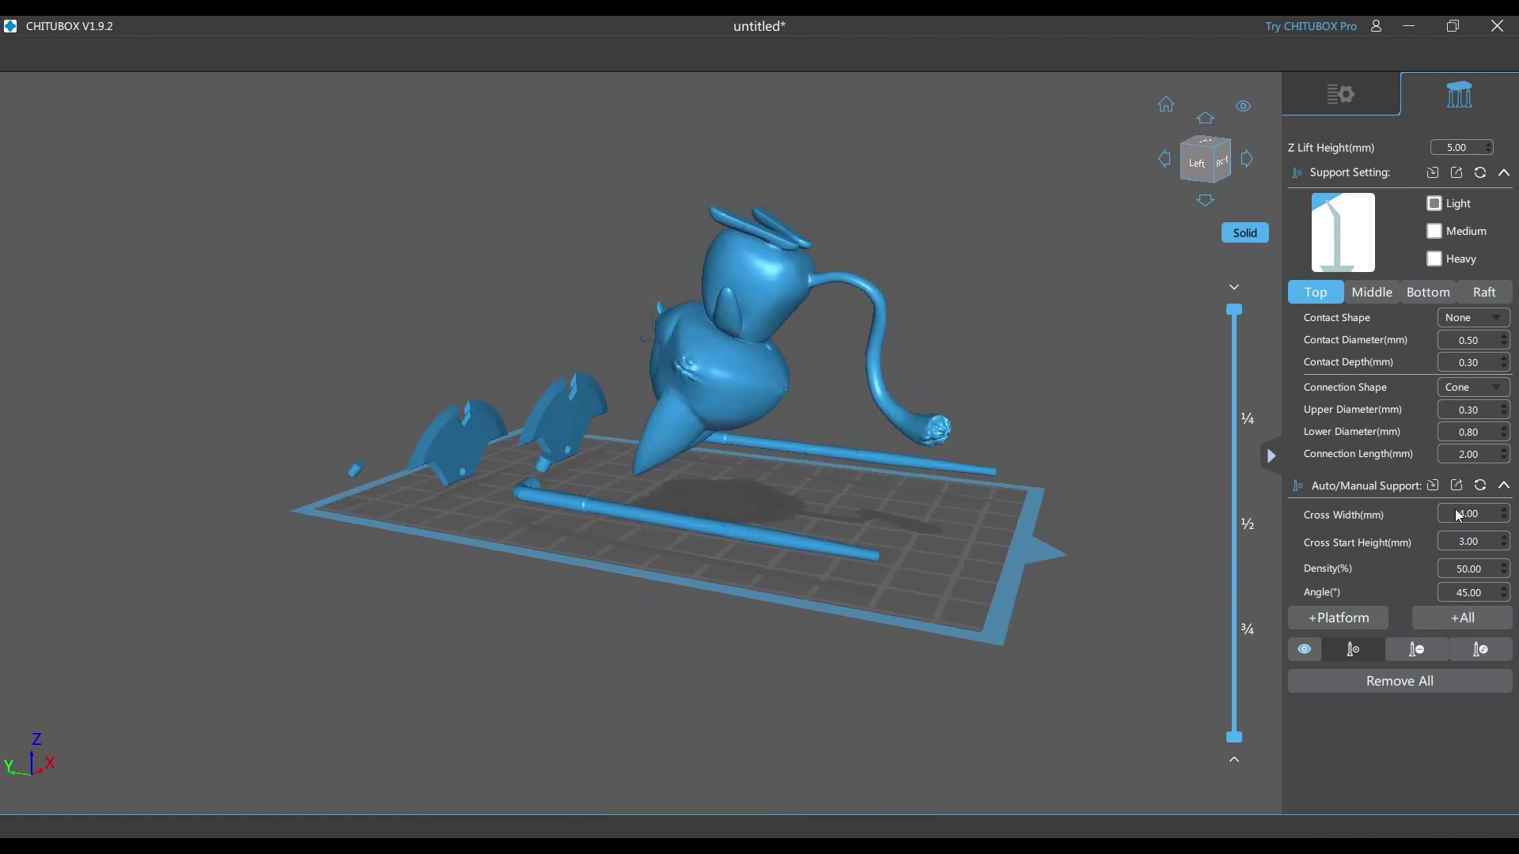
pyautogui.click(1456, 628)
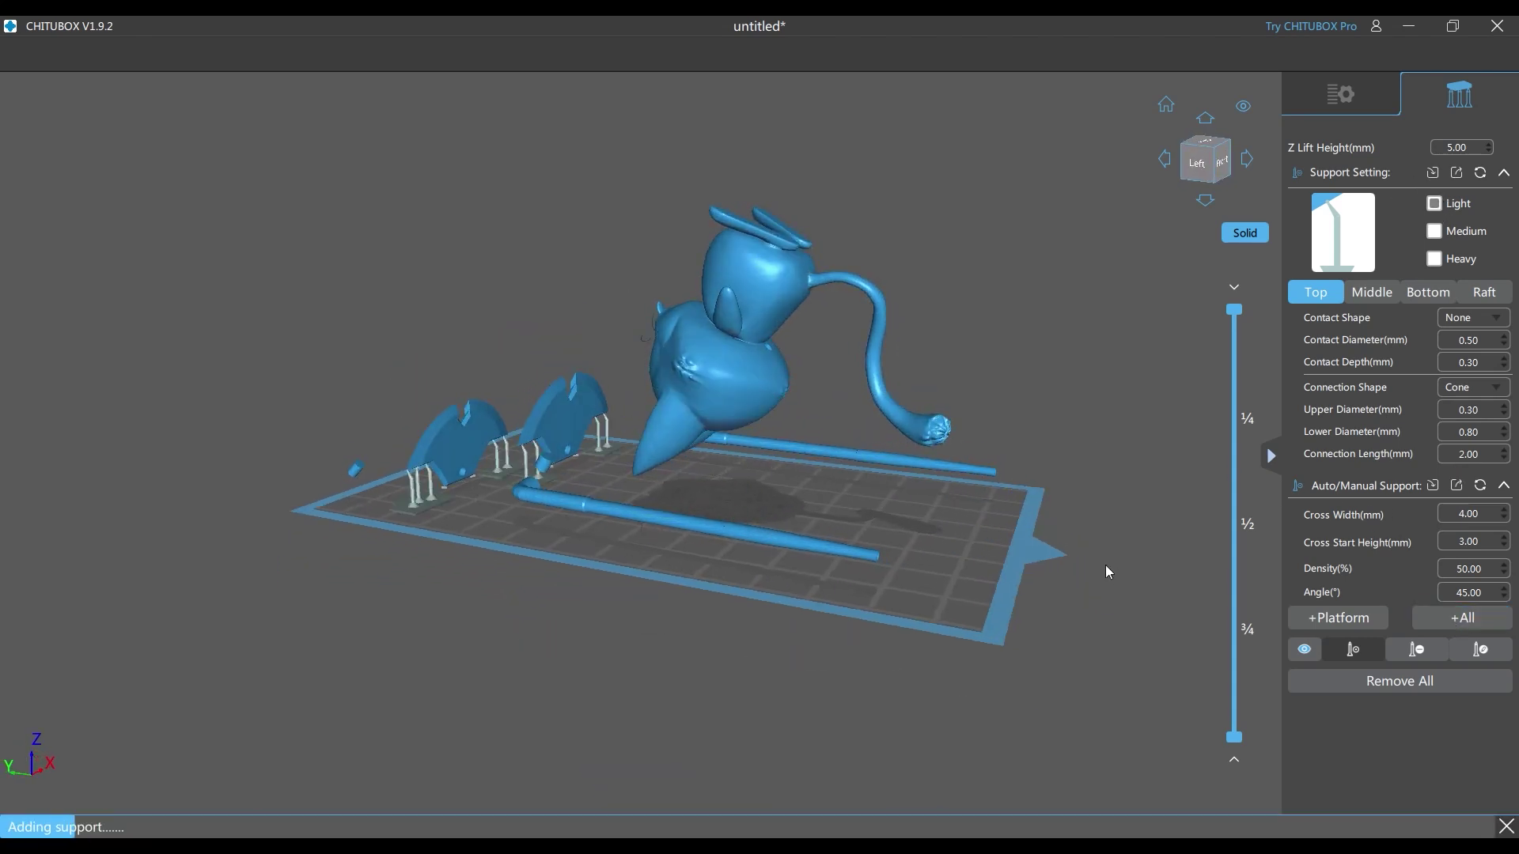
pyautogui.moveTo(957, 510); pyautogui.dragTo(878, 546)
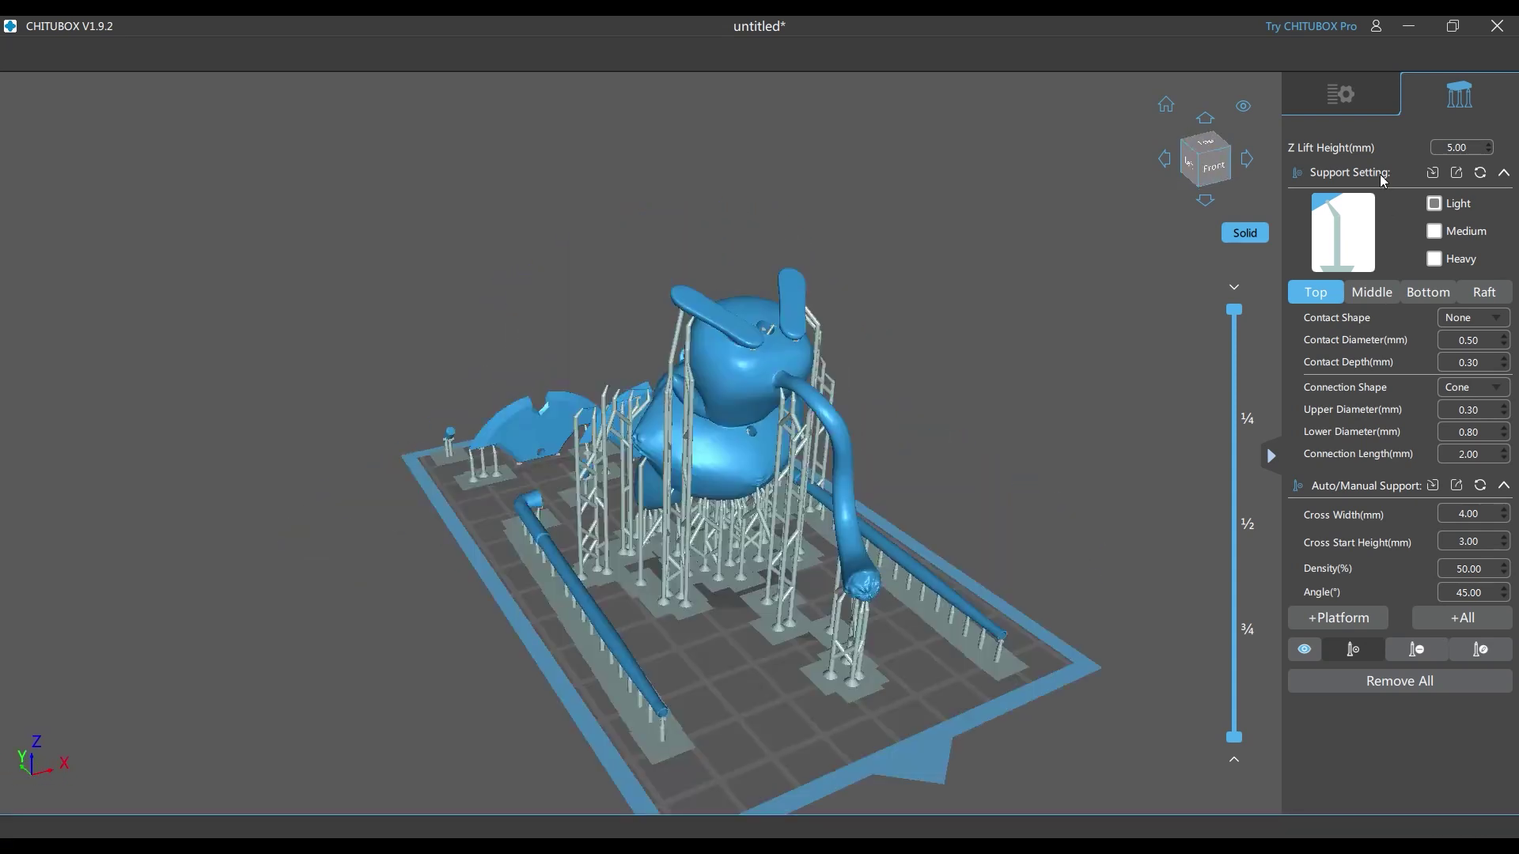
pyautogui.click(1341, 94)
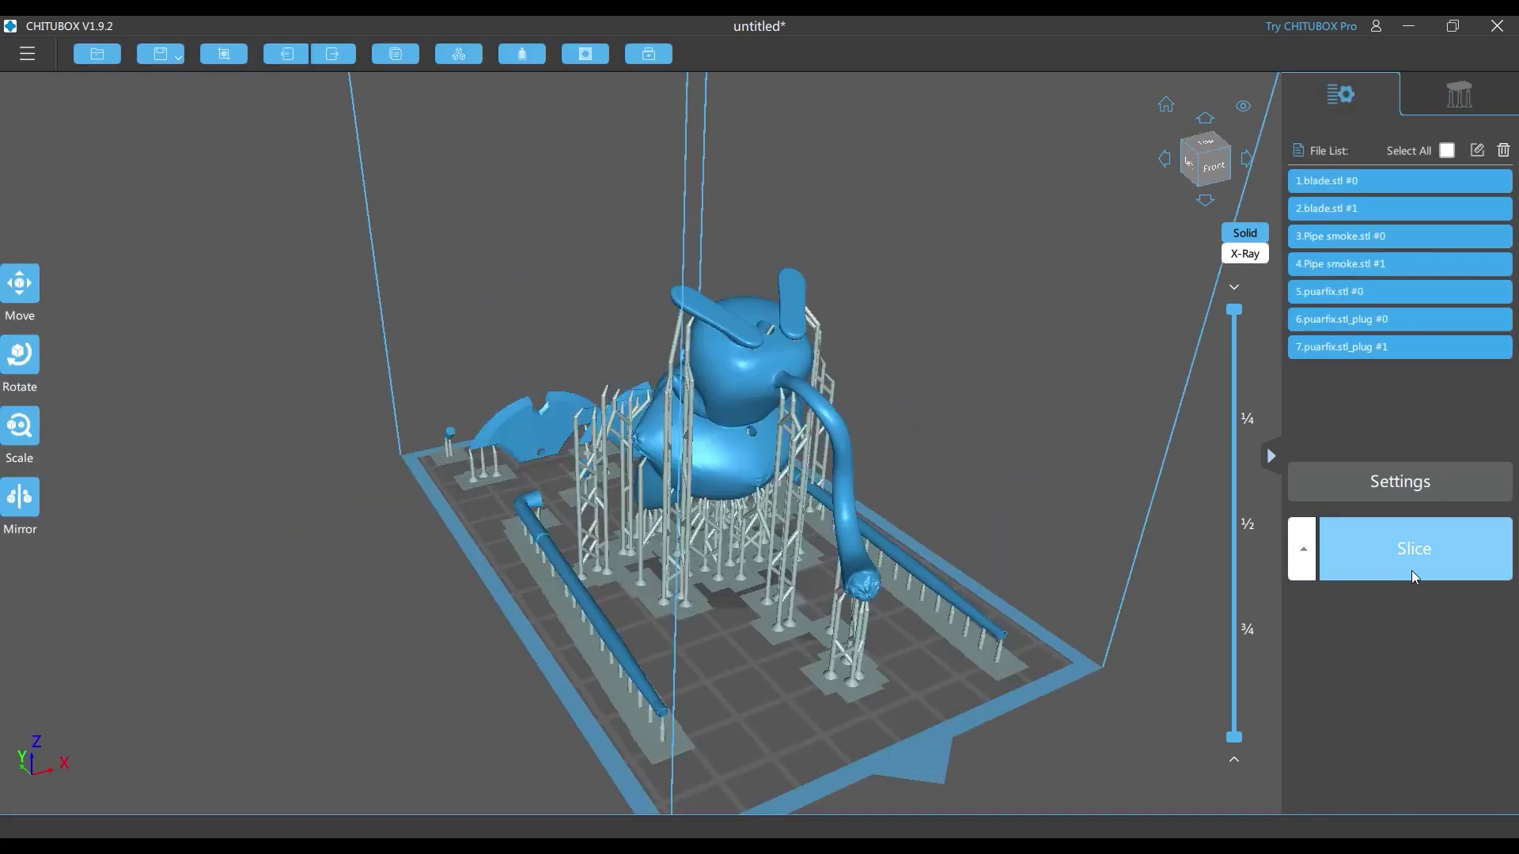
# Slice the supported plate, review the layer preview, and save it as PUAR AND THINGS.cbddlp.
pyautogui.click(1414, 576)
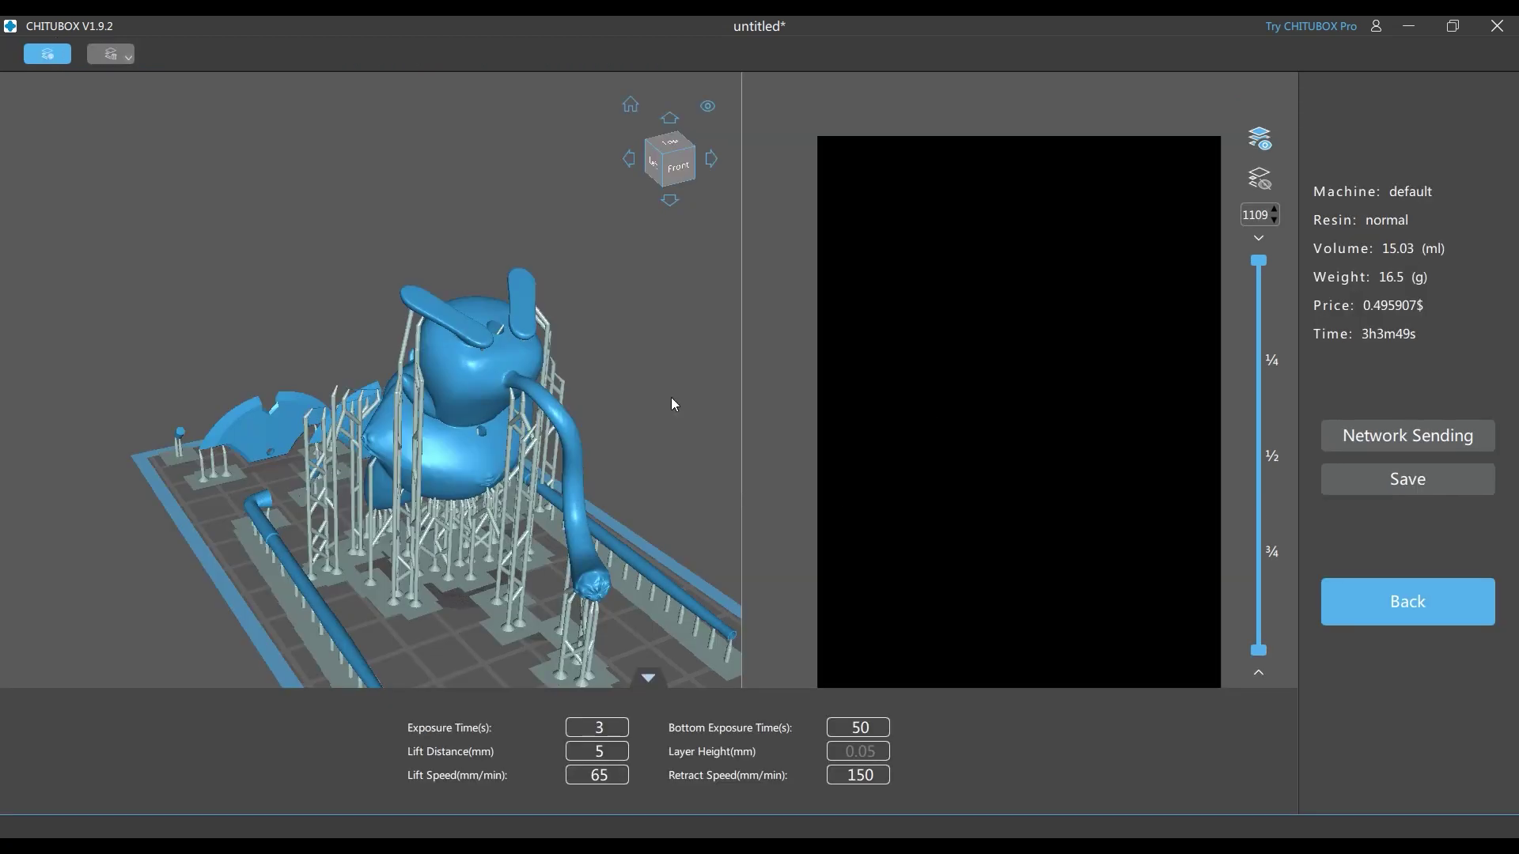
pyautogui.moveTo(710, 517); pyautogui.dragTo(535, 410)
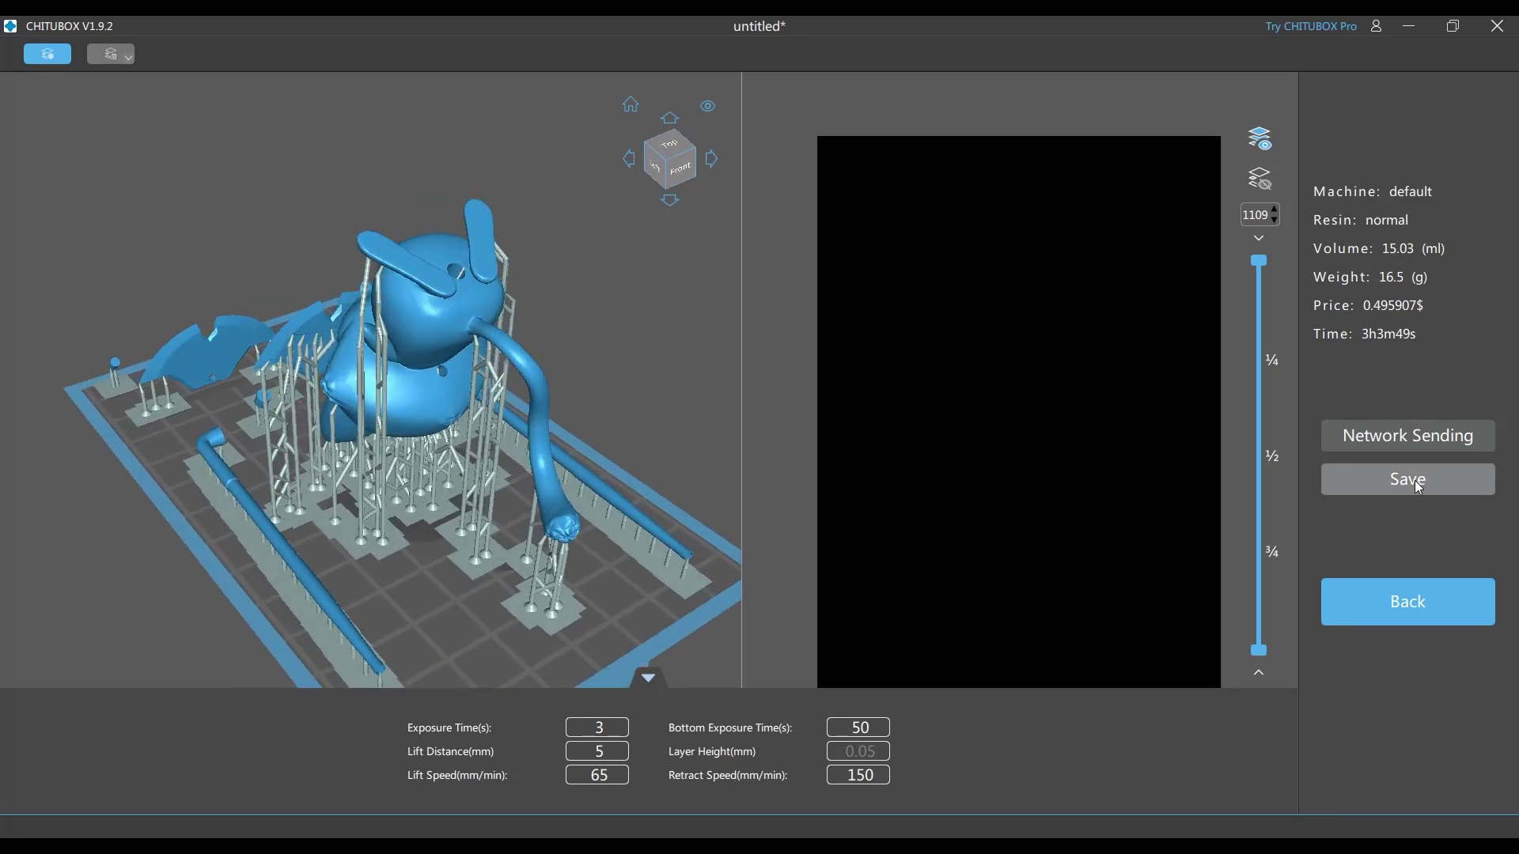
pyautogui.moveTo(490, 443)
pyautogui.mouseDown()
pyautogui.moveTo(427, 436)
pyautogui.moveTo(467, 418)
pyautogui.mouseUp()
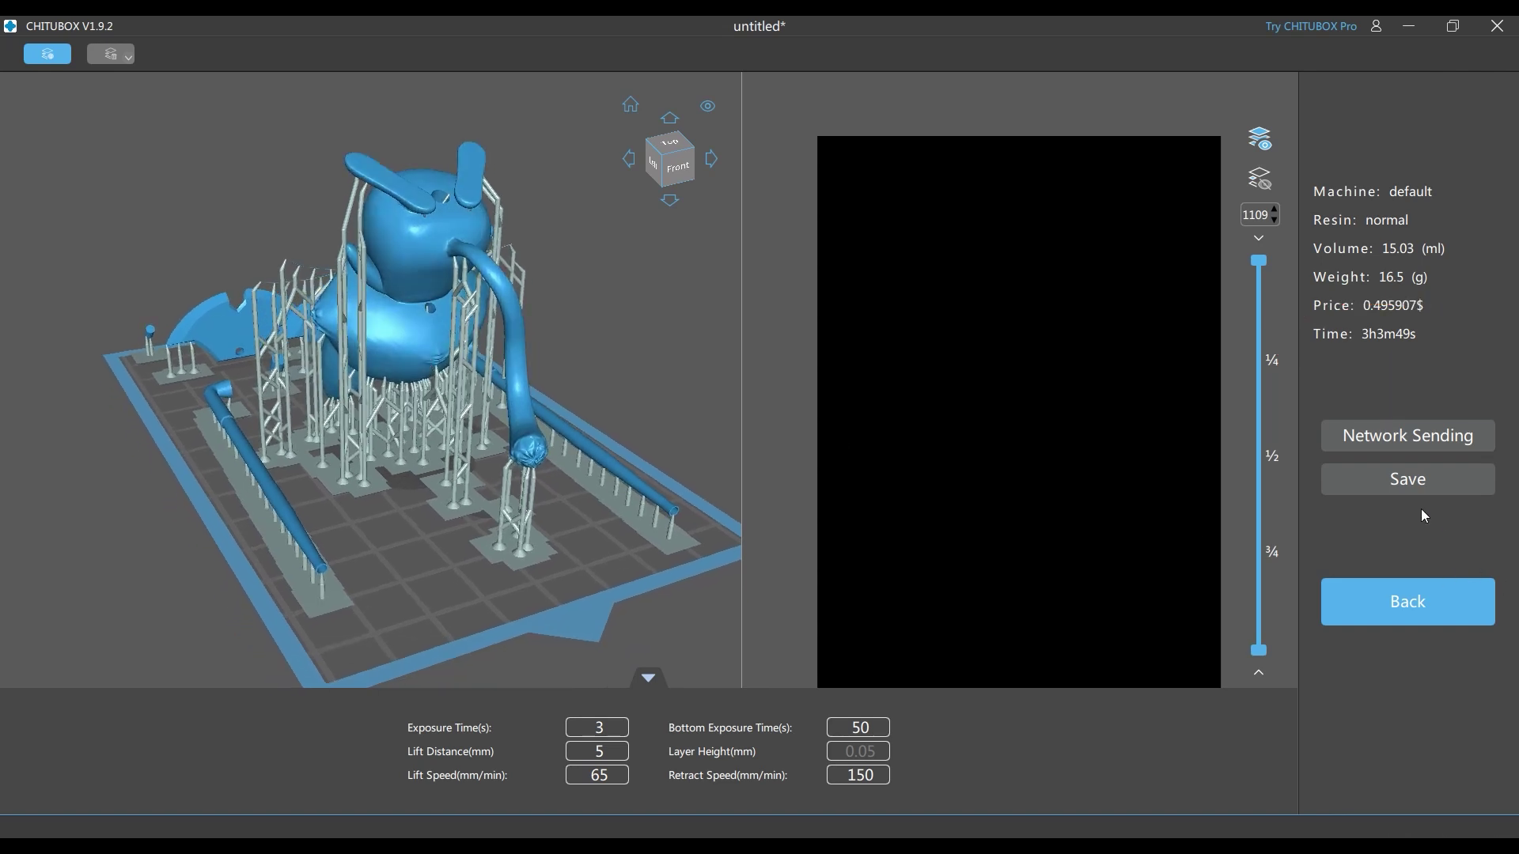
pyautogui.click(1408, 481)
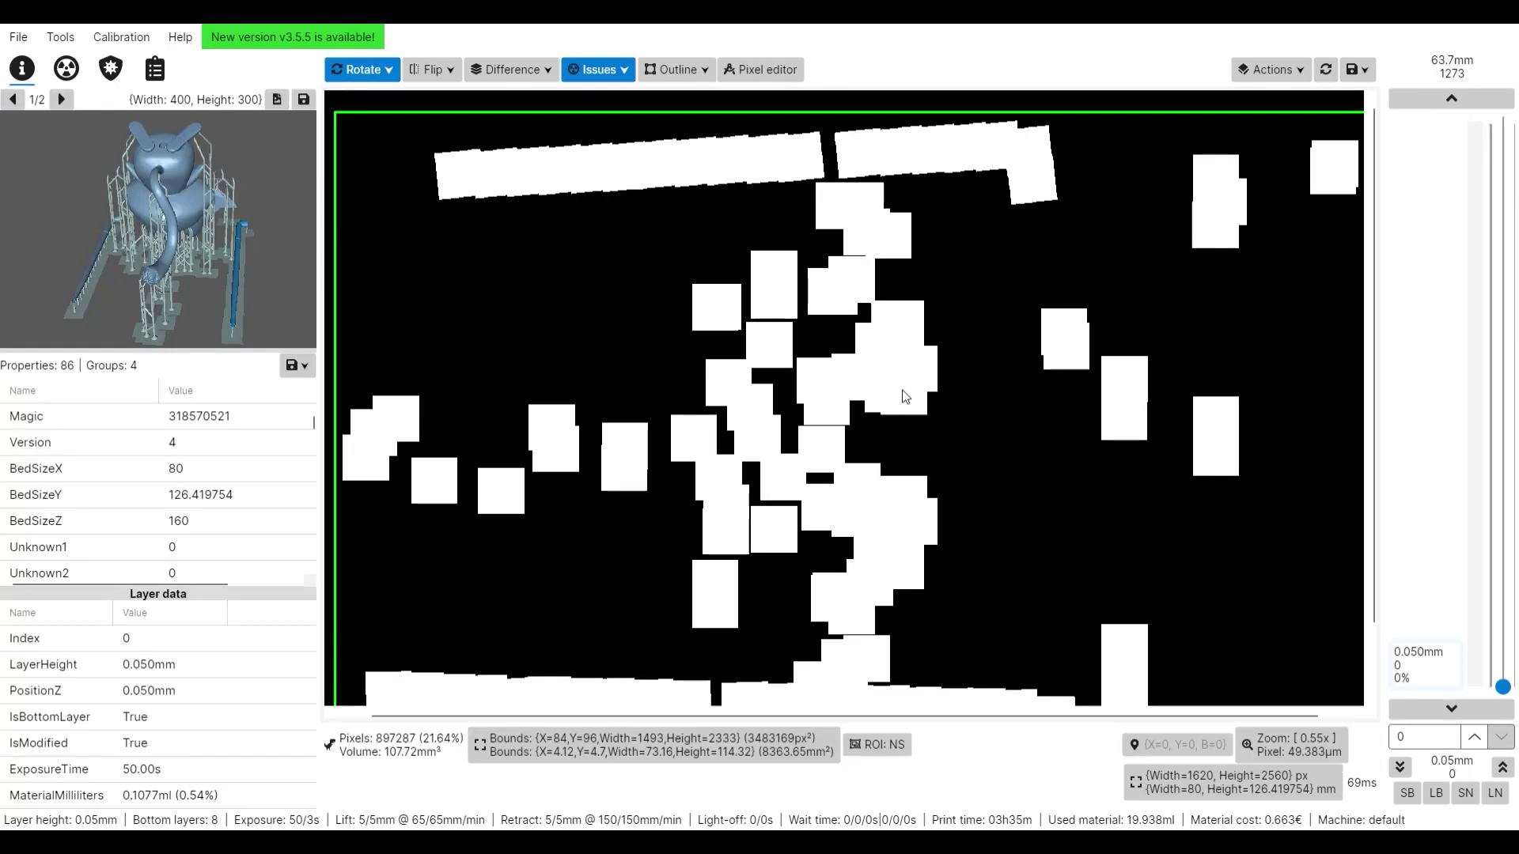
# Scrub through all 1274 layers of the PUAR AND THINGS job from first to last.
pyautogui.moveTo(1502, 686); pyautogui.dragTo(1502, 118)
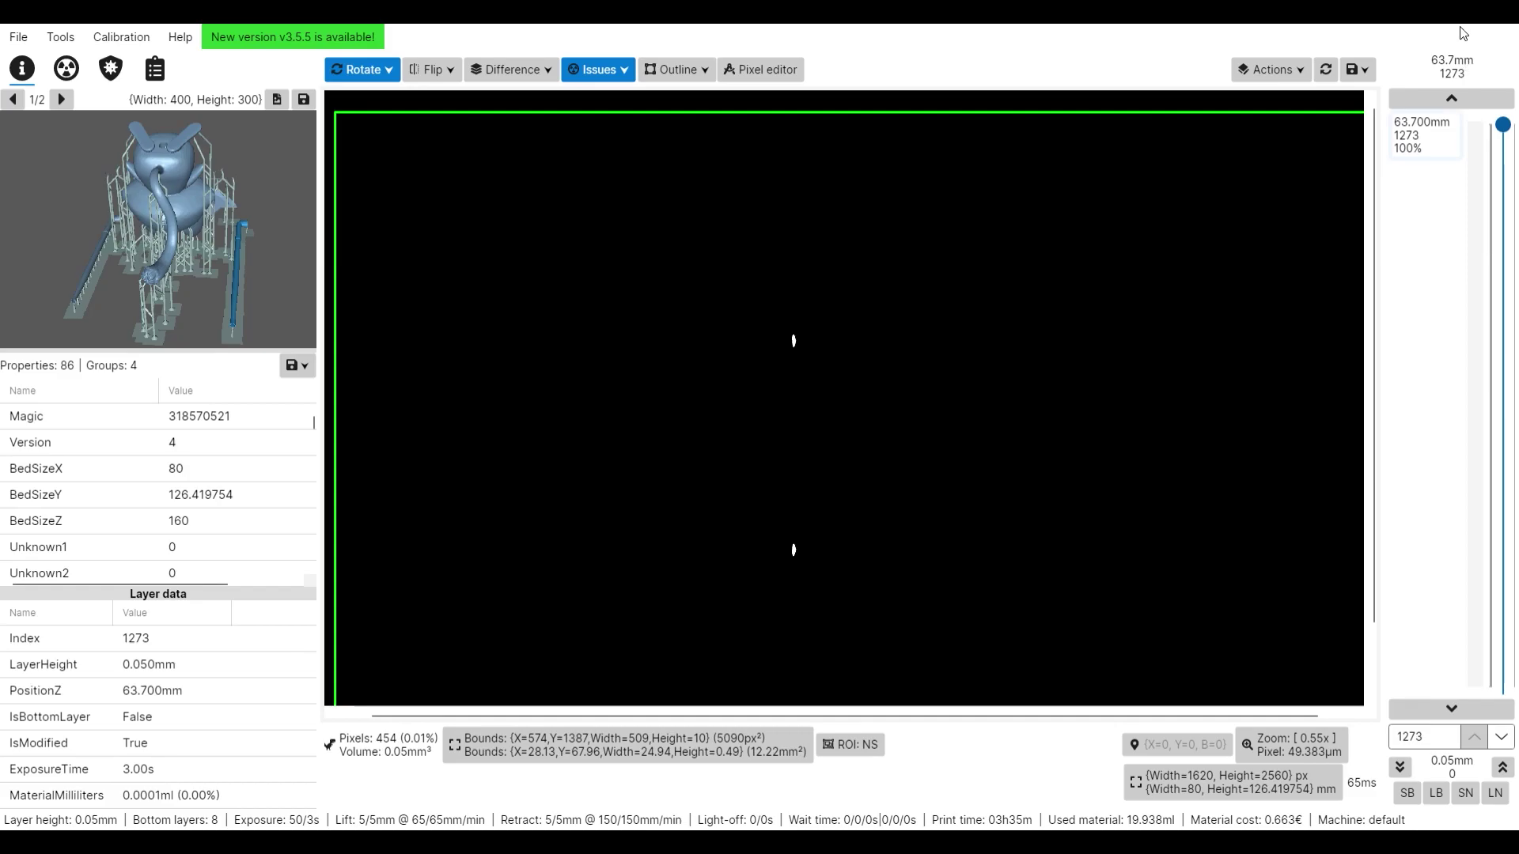